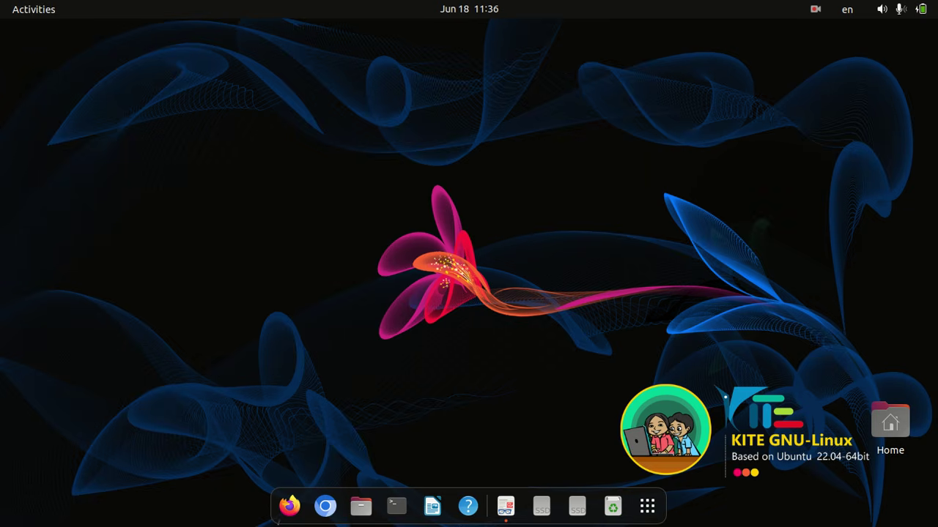
# - Open the STD 8 PART 1 PDF and read the Digital Music chapter's explanation and examples of Digital Audio Workstations
pyautogui.click(506, 506)
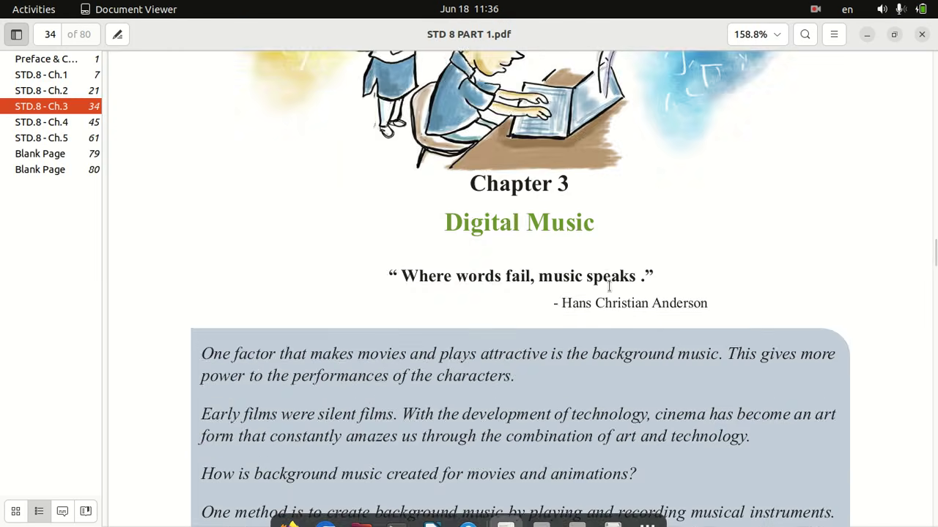
pyautogui.scroll(-10, 546, 282)
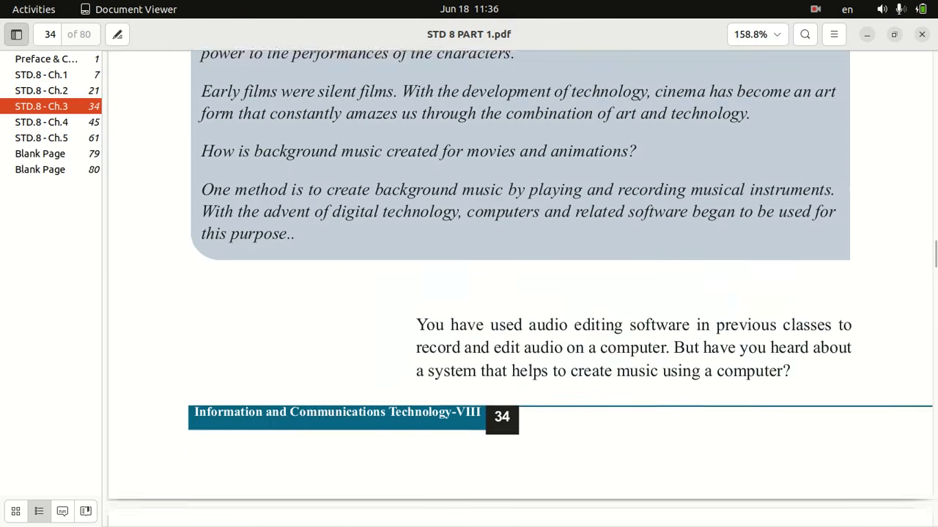
pyautogui.scroll(-10, 546, 282)
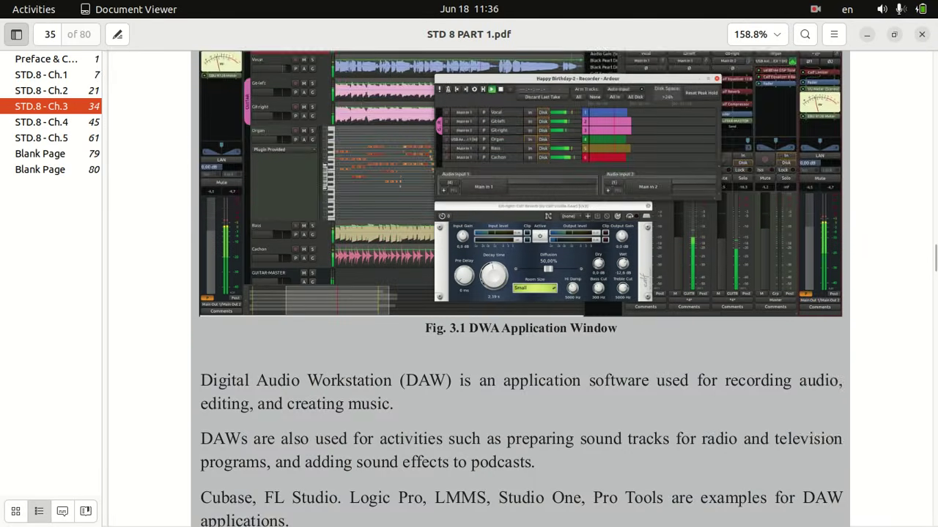
pyautogui.scroll(-3, 546, 282)
pyautogui.scroll(3, 546, 282)
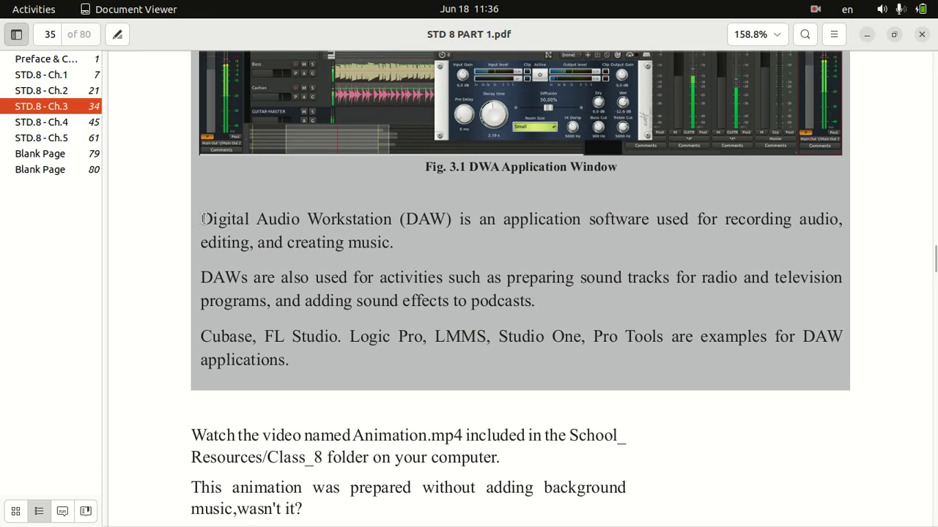
pyautogui.moveTo(203, 219); pyautogui.dragTo(452, 221)
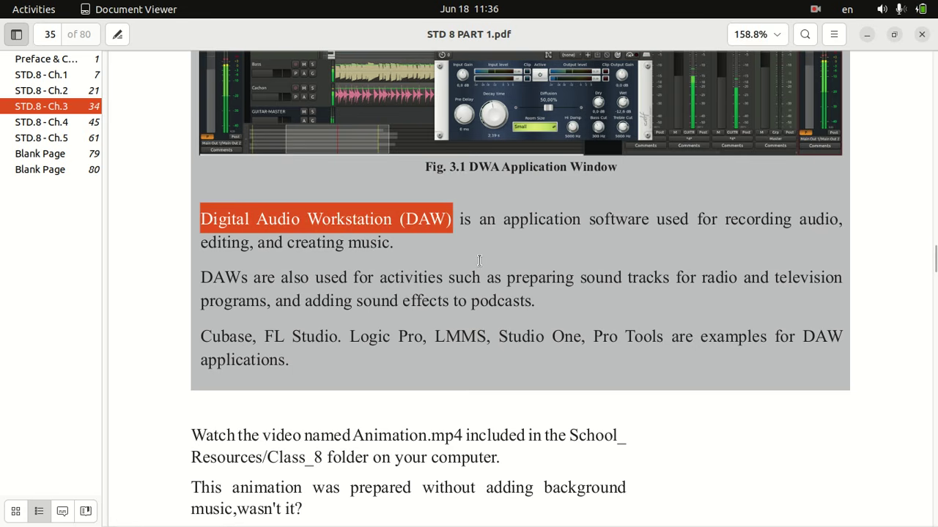
pyautogui.scroll(-1, 479, 261)
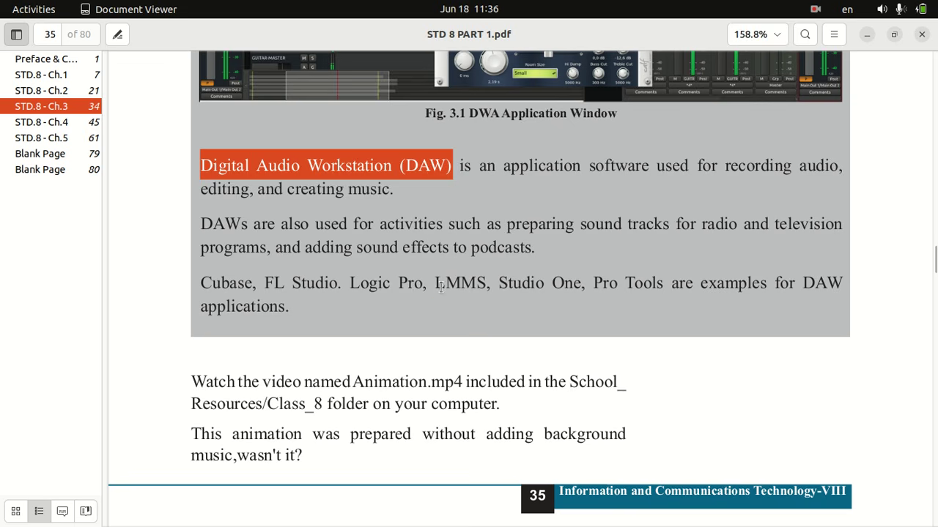
pyautogui.moveTo(437, 283); pyautogui.dragTo(493, 284)
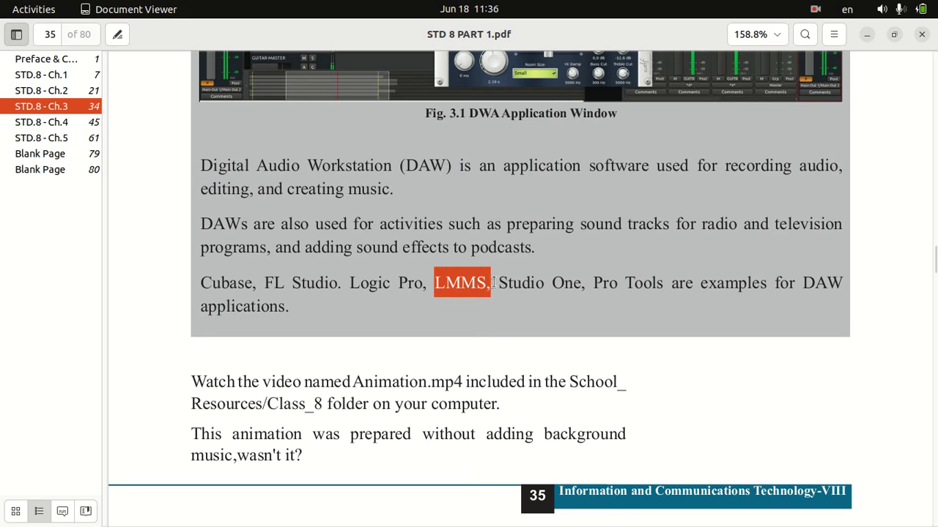
# - Read the textbook's Animation.mp4 task and the introduction to LMMS (Linux Multimedia Studio) on page 36
pyautogui.scroll(-1, 493, 283)
pyautogui.scroll(-2, 513, 285)
pyautogui.scroll(-2, 512, 286)
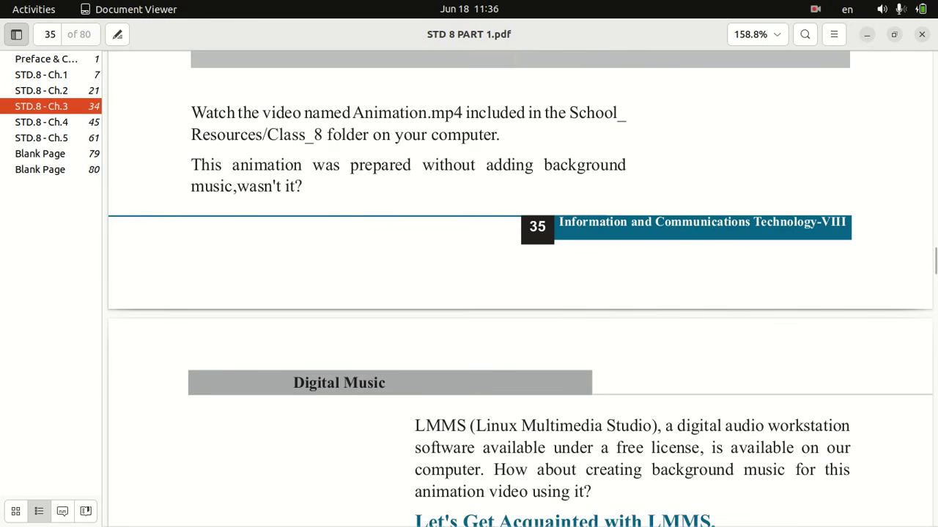
pyautogui.scroll(-1, 528, 379)
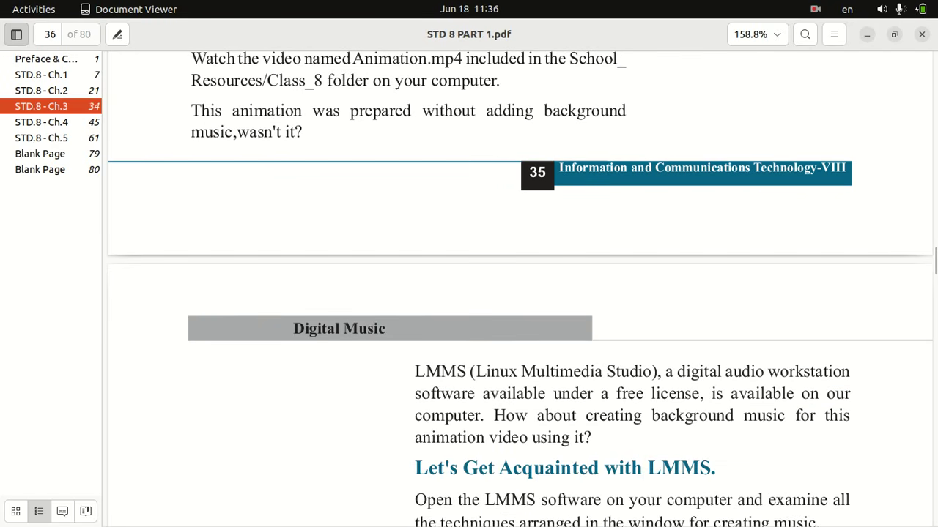
pyautogui.moveTo(416, 372); pyautogui.dragTo(656, 375)
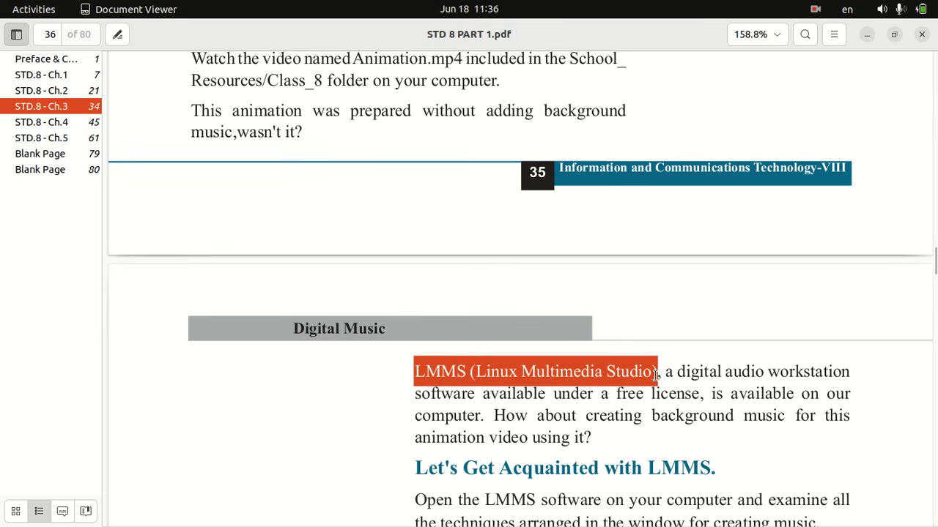
pyautogui.scroll(-3, 573, 371)
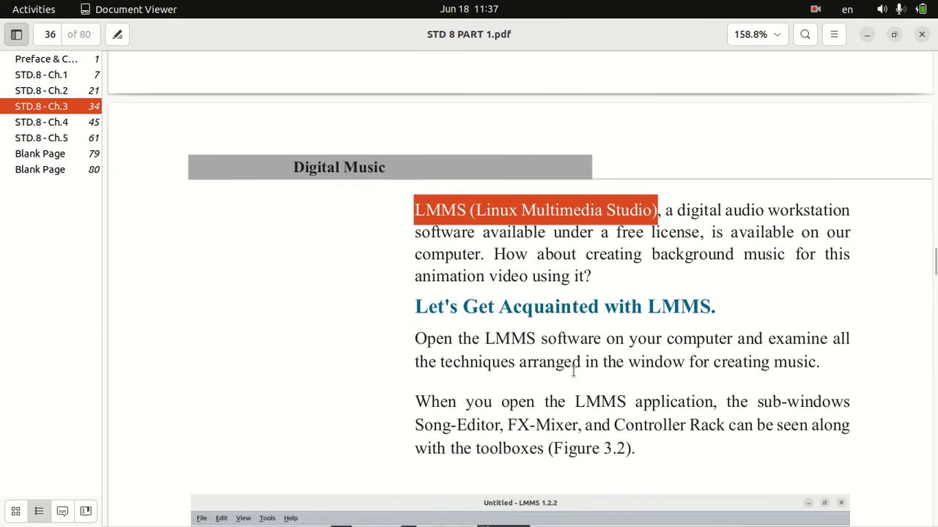
pyautogui.scroll(-4, 577, 370)
pyautogui.scroll(1, 577, 370)
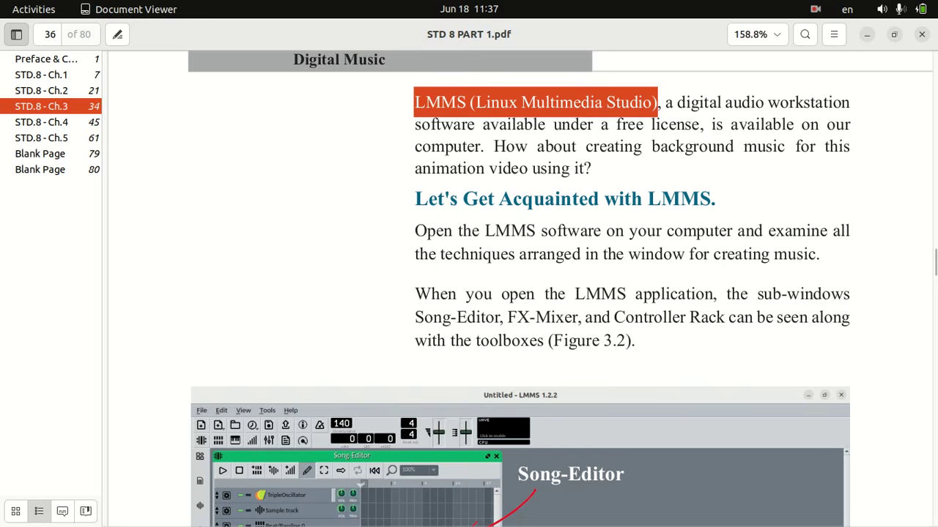
# - Play Animation.mp4 from the School_Resources/Class_8 folder, close the video player and put the file manager away
pyautogui.press('super+d')
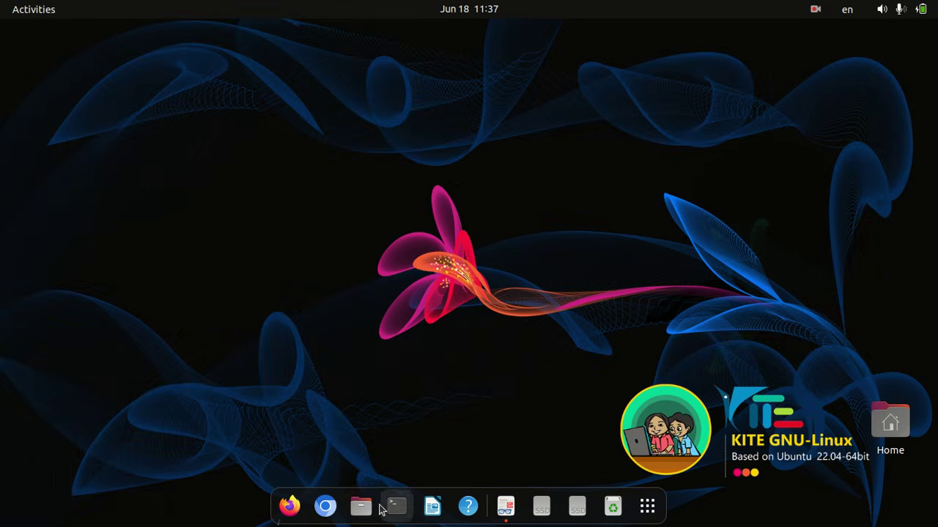
pyautogui.click(361, 507)
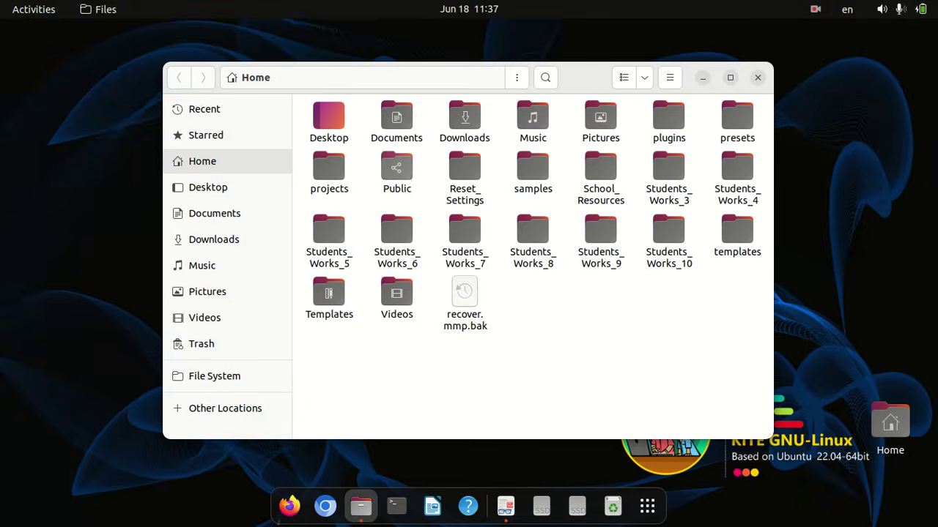
pyautogui.doubleClick(601, 172)
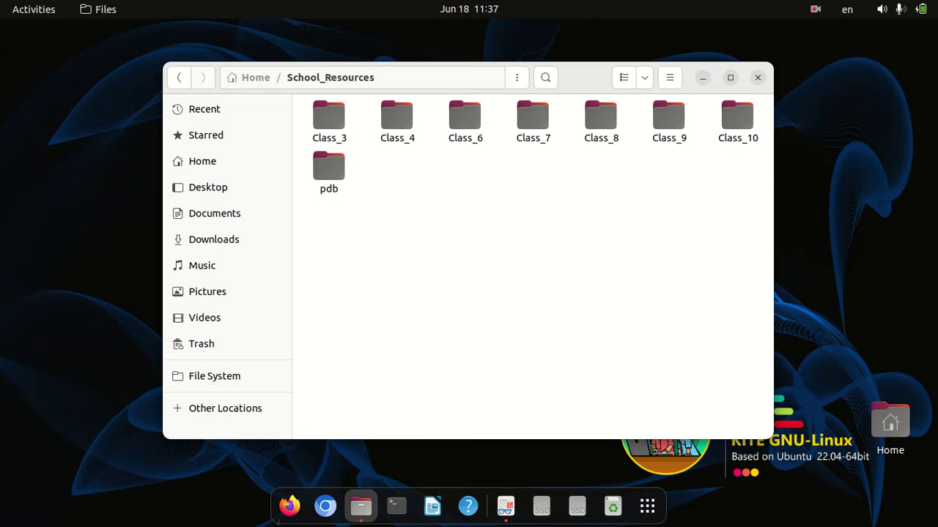
pyautogui.doubleClick(601, 121)
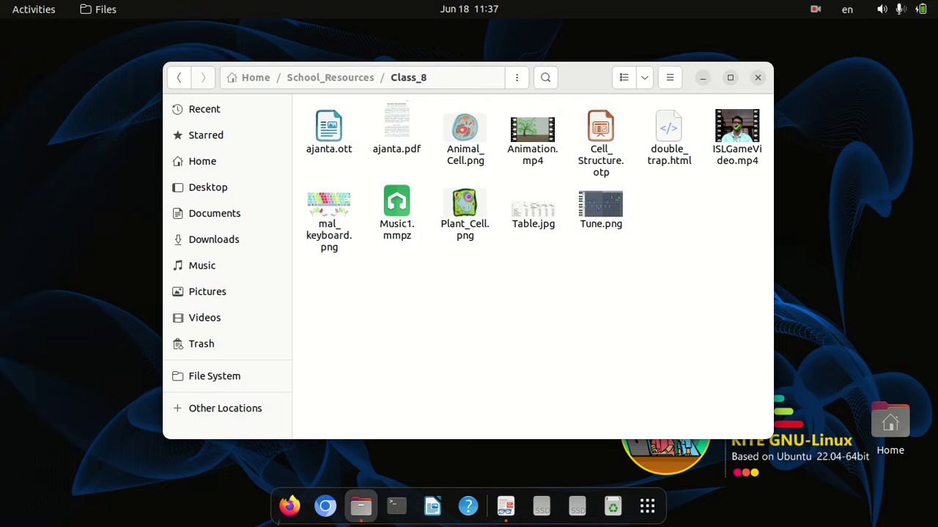
pyautogui.click(532, 139)
pyautogui.press('Return')
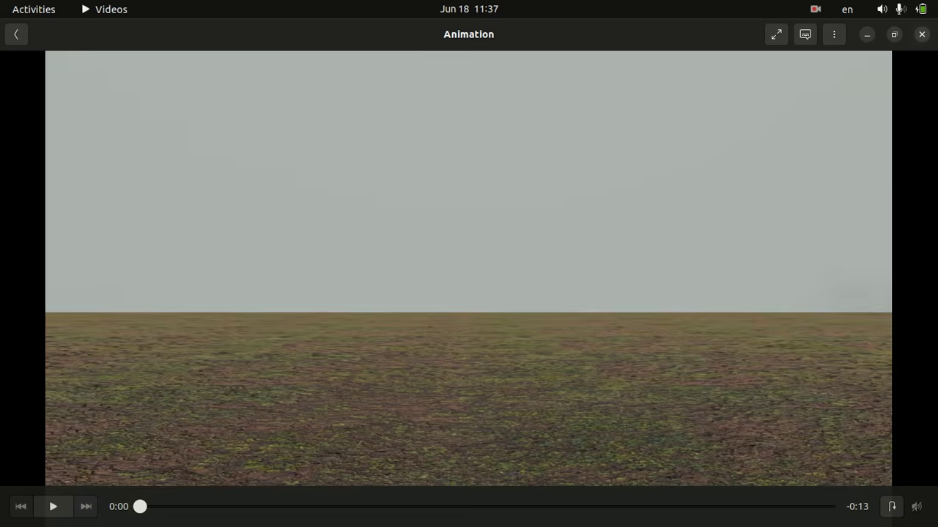
pyautogui.click(922, 35)
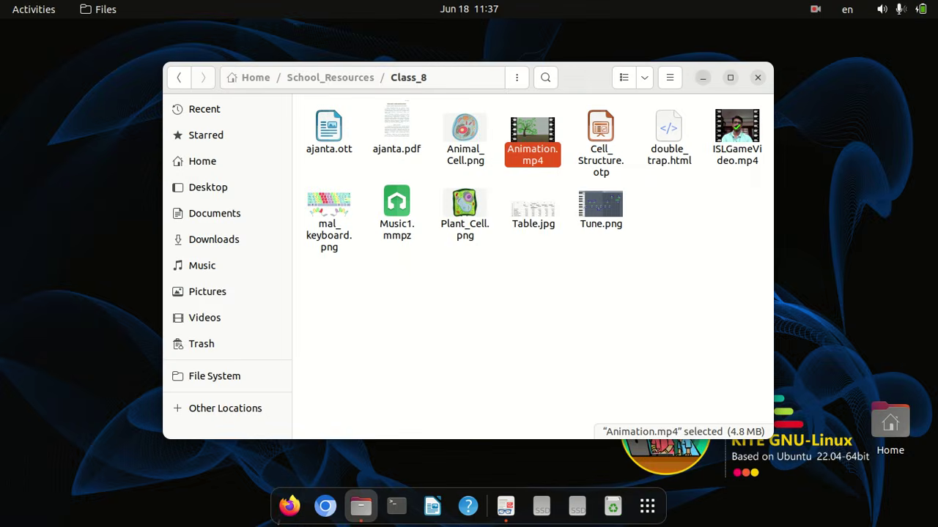
pyautogui.click(360, 506)
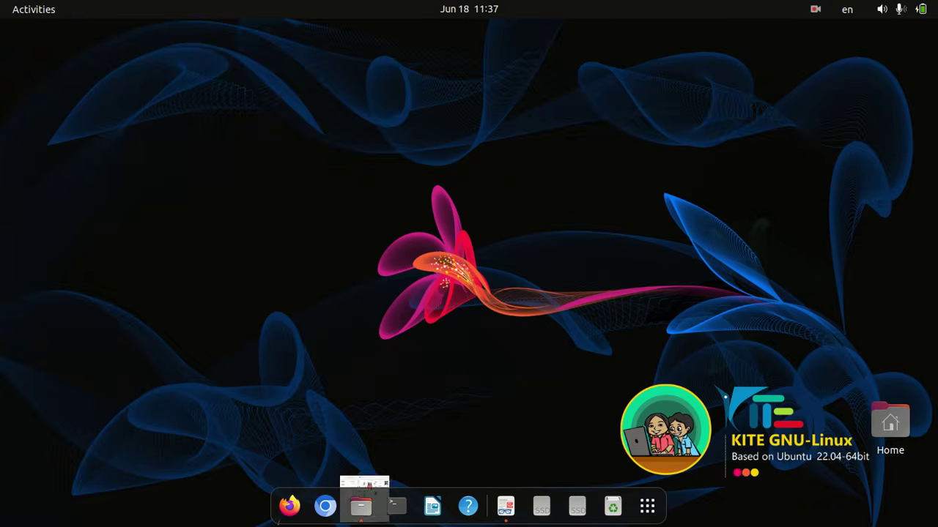
# - Launch LMMS and close its FX-Mixer and Controller Rack sub-windows
pyautogui.click(647, 507)
pyautogui.write('lmm')
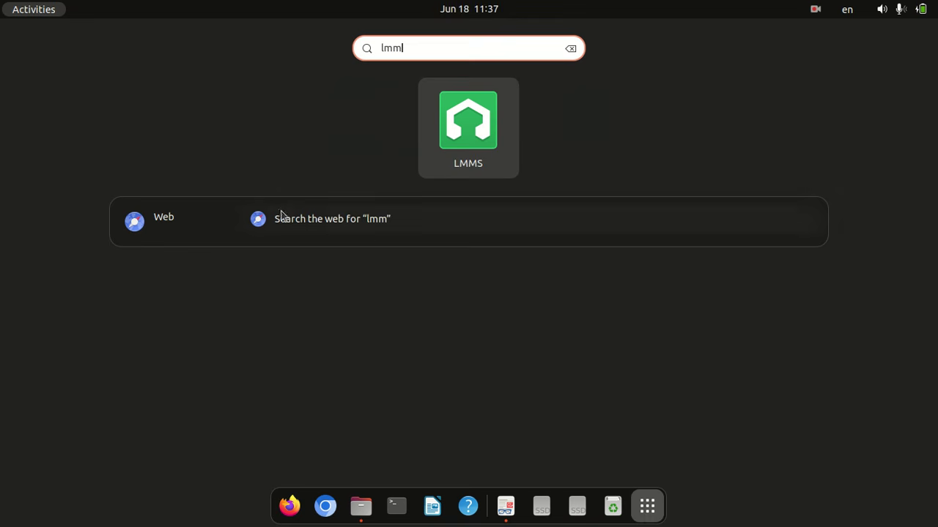
pyautogui.click(465, 152)
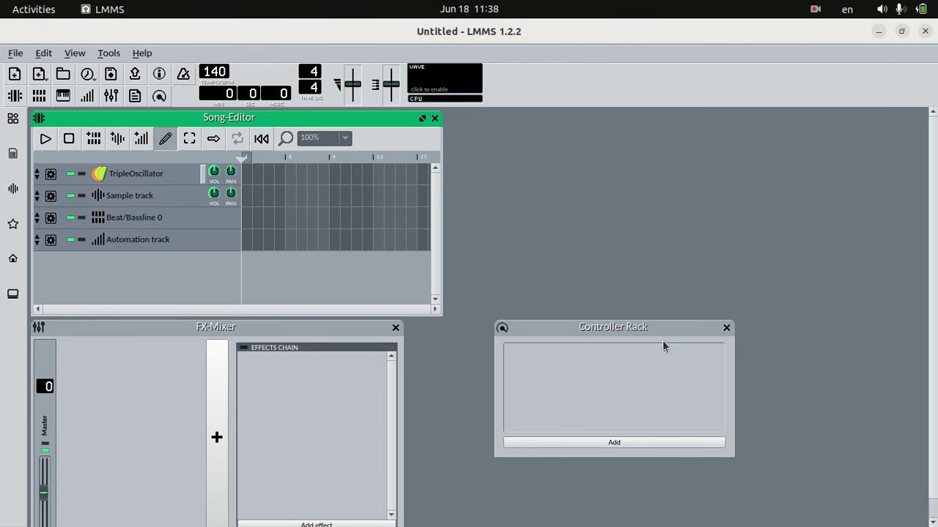
pyautogui.click(396, 327)
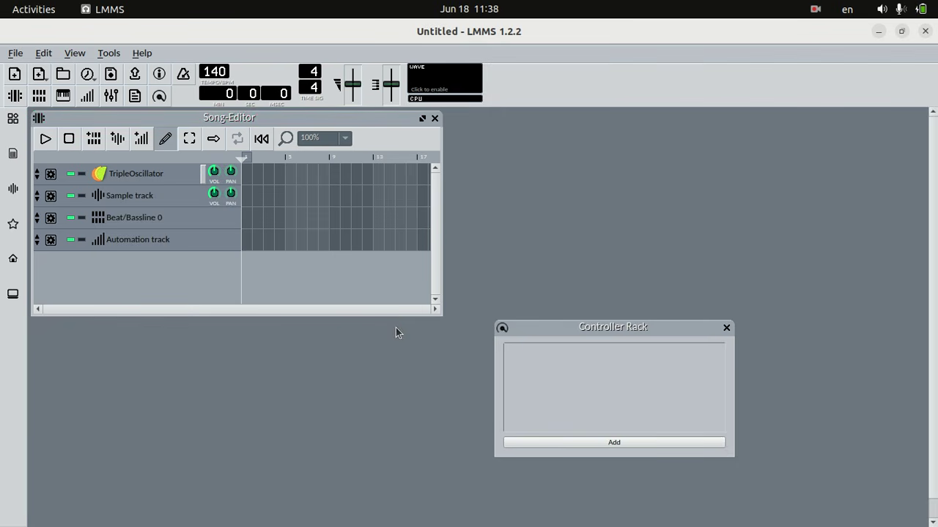
pyautogui.click(725, 327)
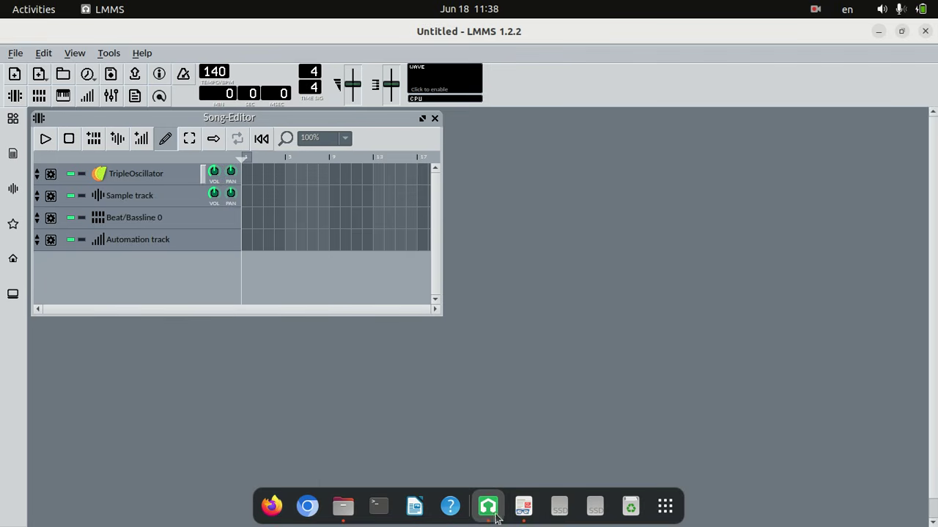
# - Switch to the PDF textbook, examine the Song-Editor, window controls and How to Arrange Rhythm sections, and return to LMMS
pyautogui.click(514, 510)
pyautogui.scroll(-5, 513, 293)
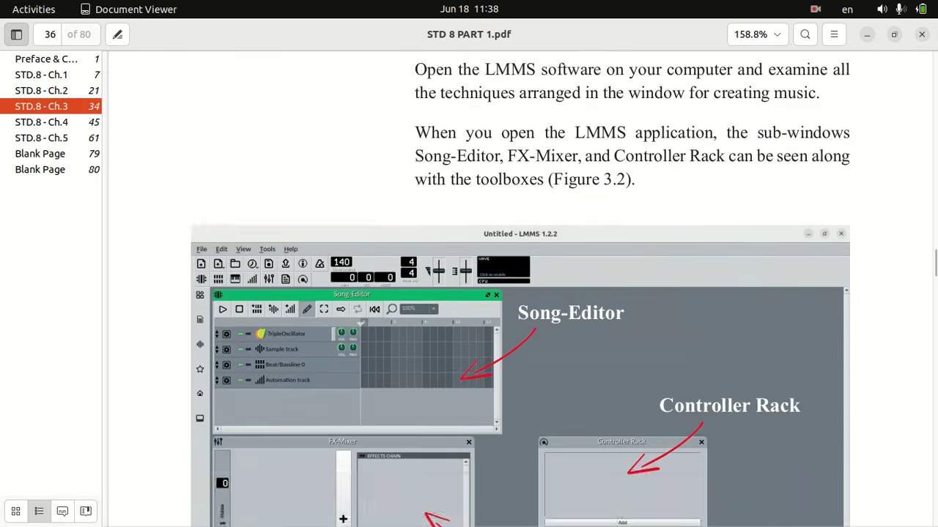
pyautogui.scroll(-10, 513, 292)
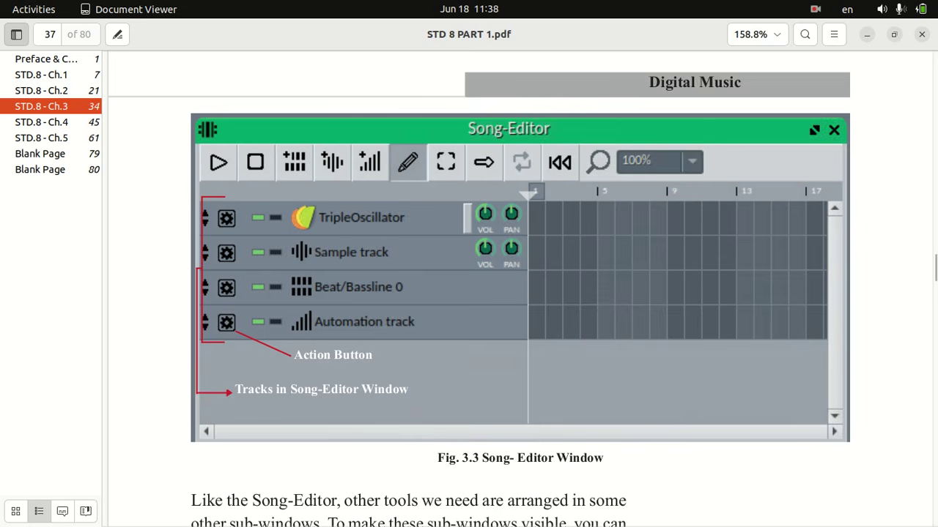
pyautogui.scroll(-2, 513, 293)
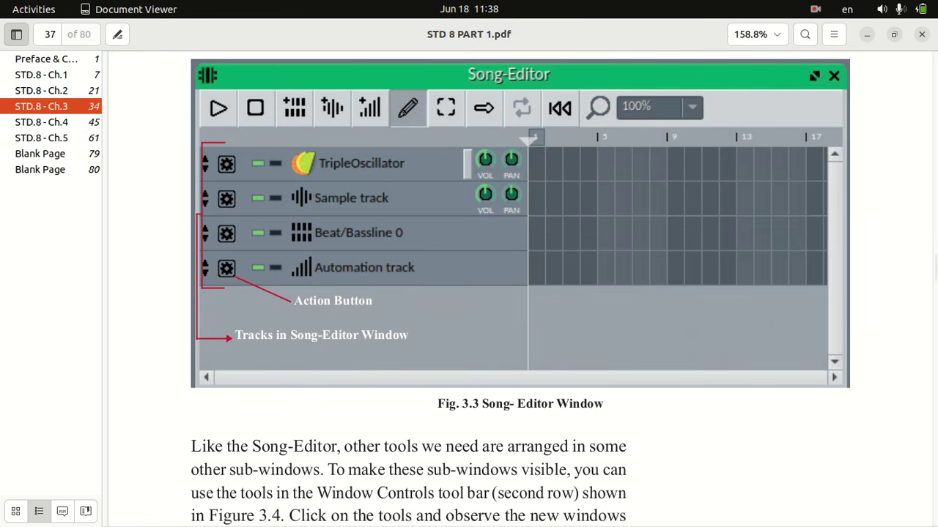
pyautogui.scroll(-20, 512, 293)
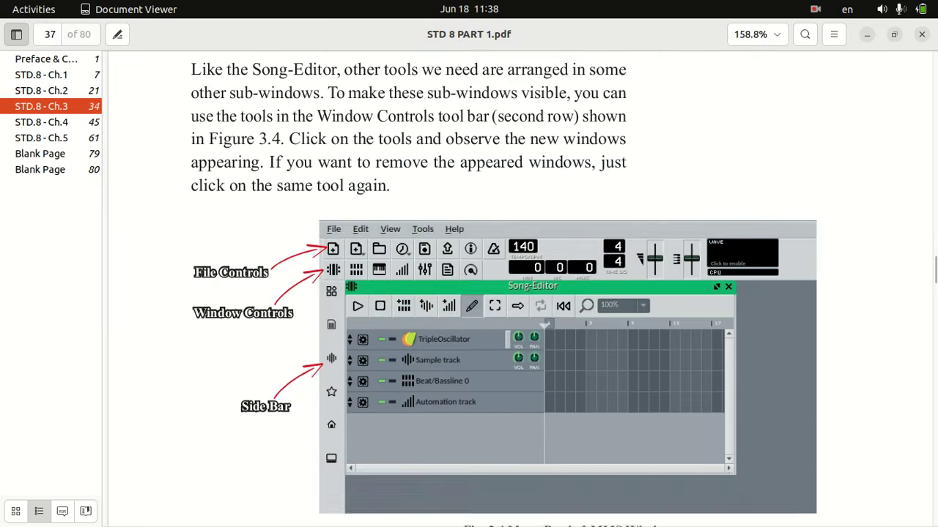
pyautogui.scroll(-7, 541, 324)
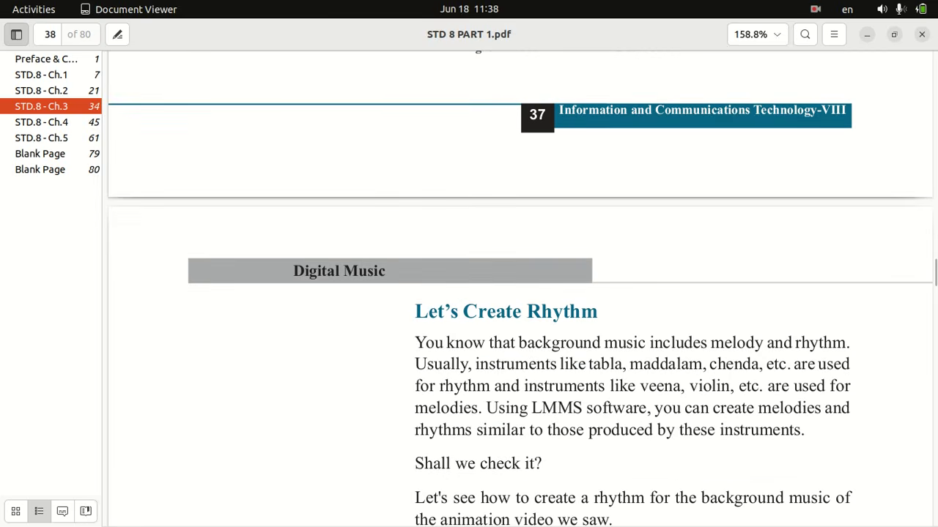
pyautogui.scroll(-17, 541, 324)
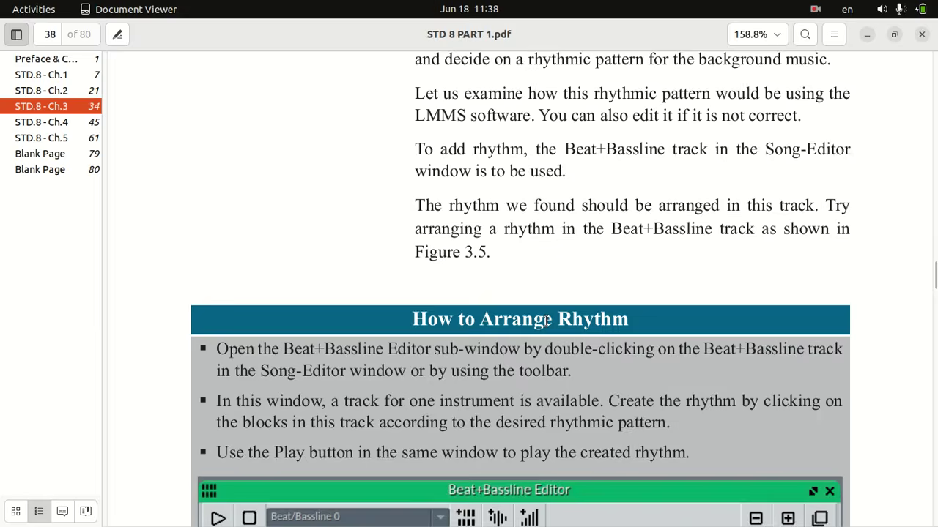
pyautogui.scroll(-2, 546, 320)
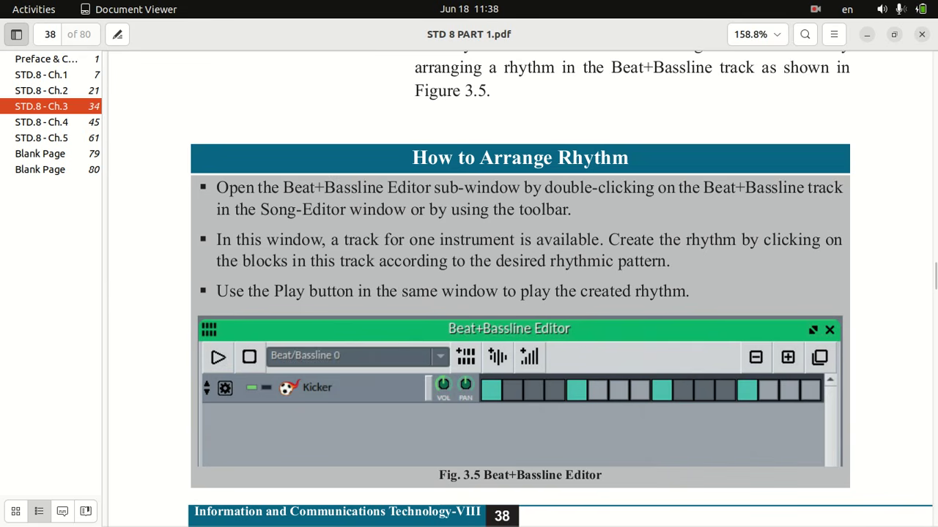
pyautogui.click(893, 34)
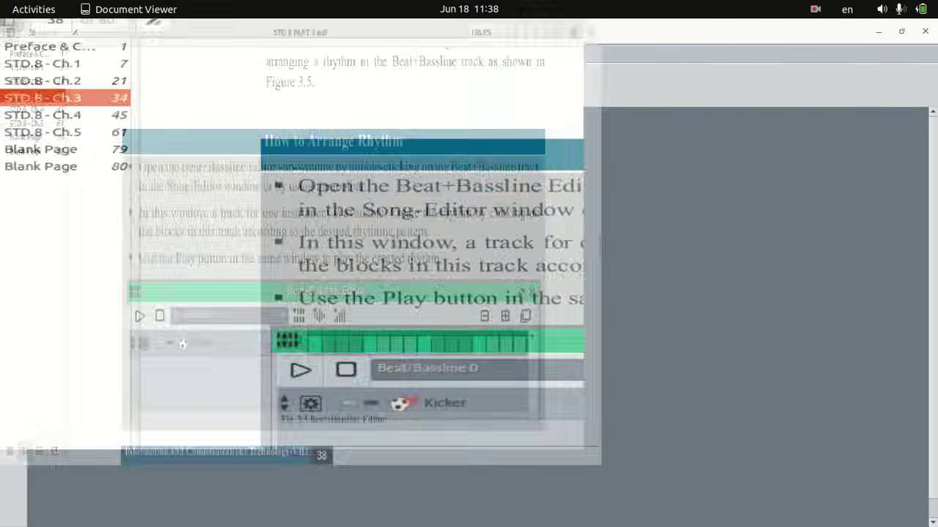
pyautogui.click(605, 303)
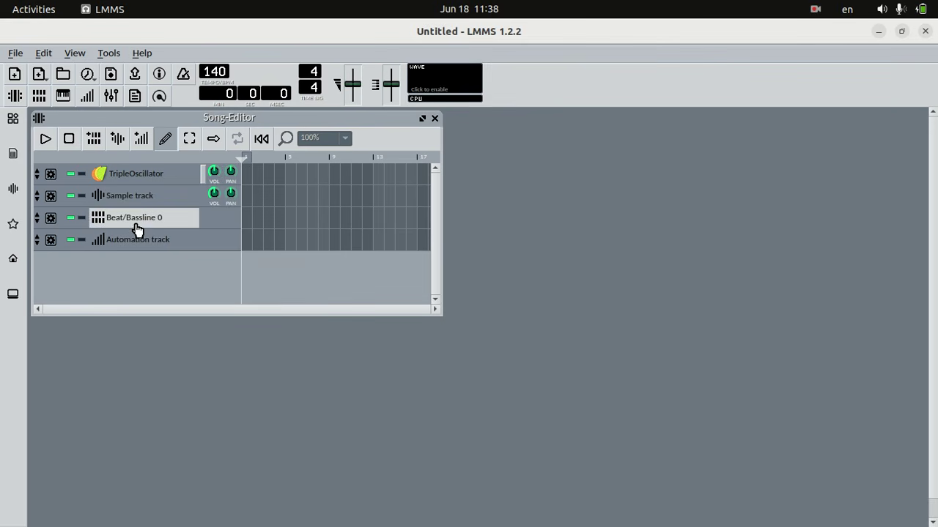
# - Add a block at bar 1 of the Beat/Bassline 0 track and open it in the Beat+Bassline Editor
pyautogui.click(246, 223)
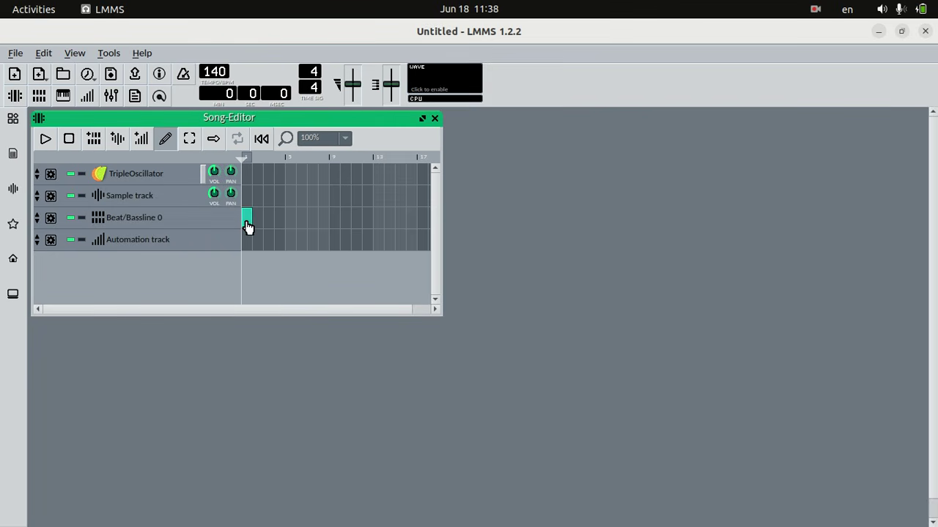
pyautogui.doubleClick(247, 223)
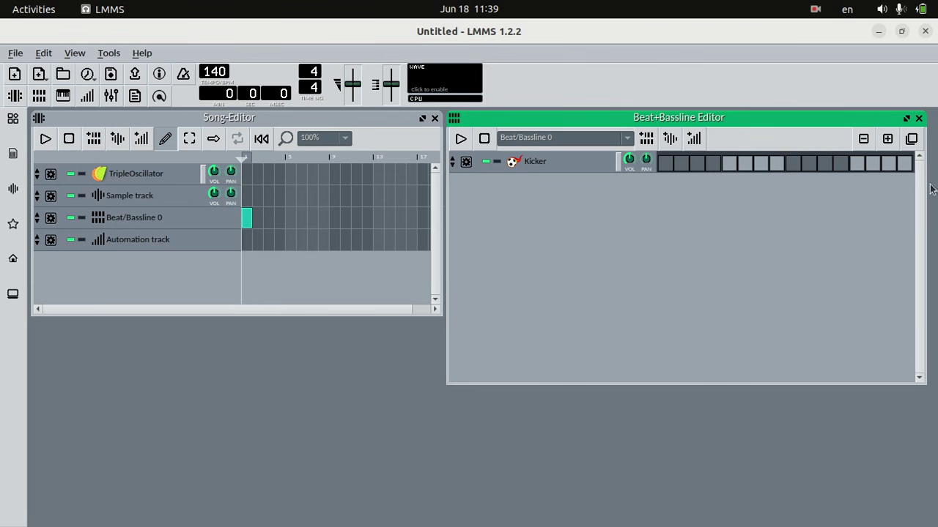
pyautogui.moveTo(483, 522)
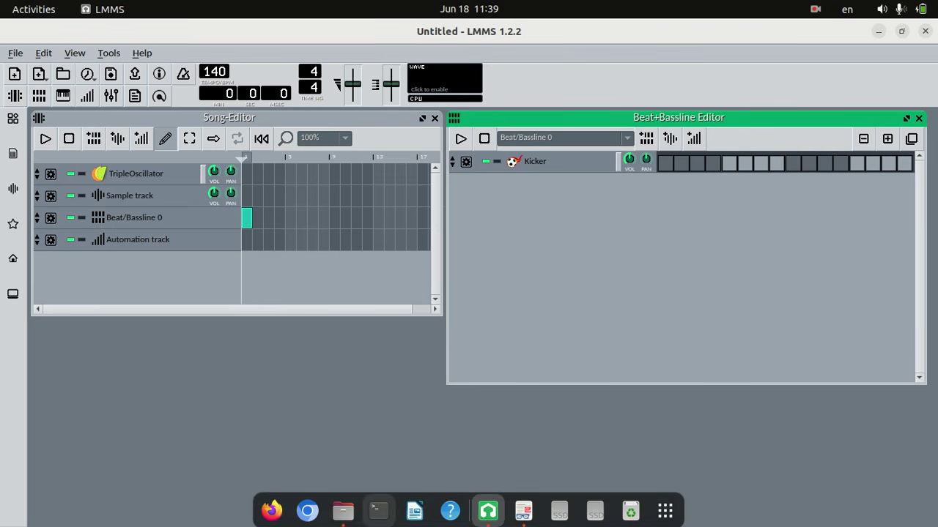
# - Following Fig. 3.5 in the PDF textbook placed beside LMMS, activate beat blocks 1, 5, 9 and 13 on the Kicker track
pyautogui.click(523, 505)
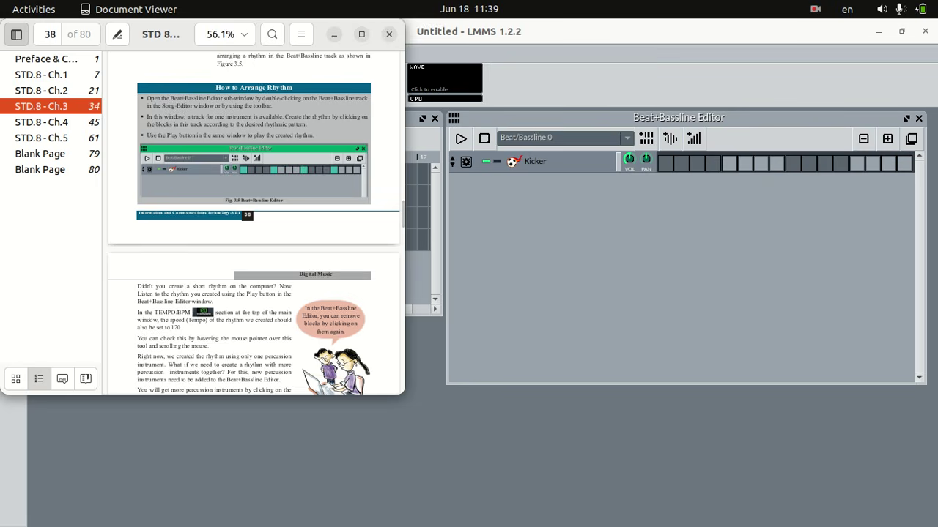
pyautogui.click(664, 164)
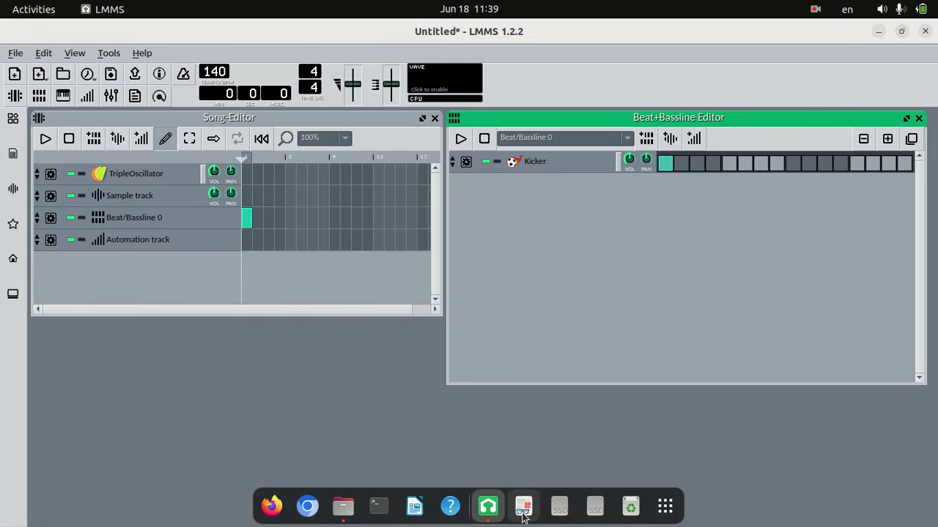
pyautogui.click(523, 506)
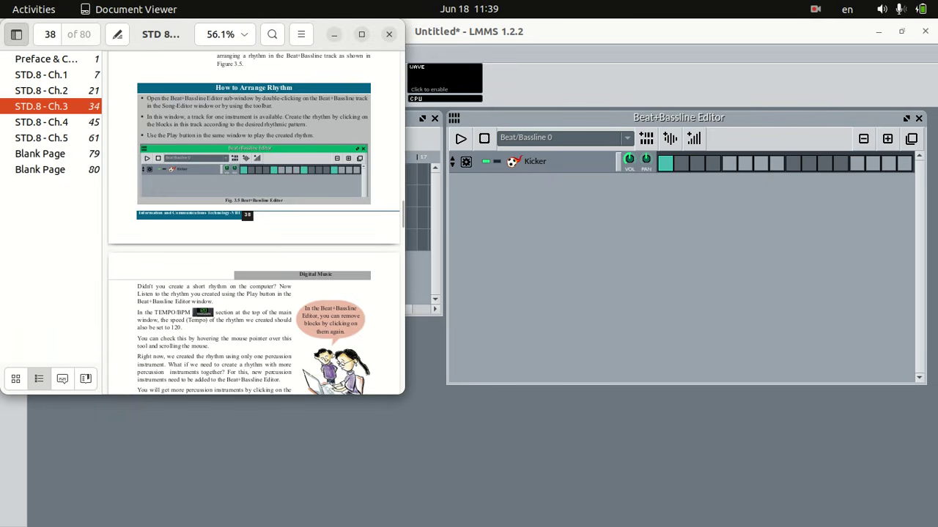
pyautogui.click(902, 31)
pyautogui.moveTo(579, 74); pyautogui.dragTo(730, 81)
pyautogui.moveTo(807, 168); pyautogui.dragTo(424, 157)
pyautogui.moveTo(493, 82); pyautogui.dragTo(569, 49)
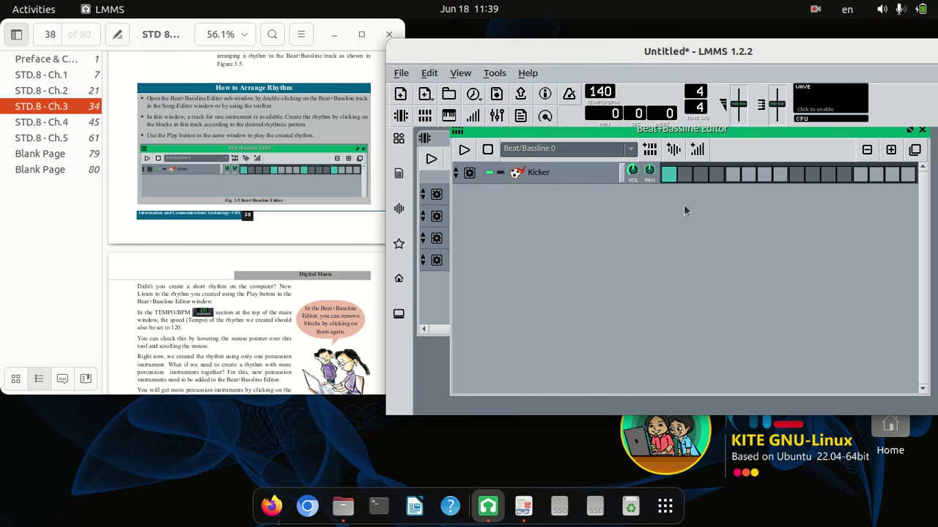
pyautogui.click(732, 180)
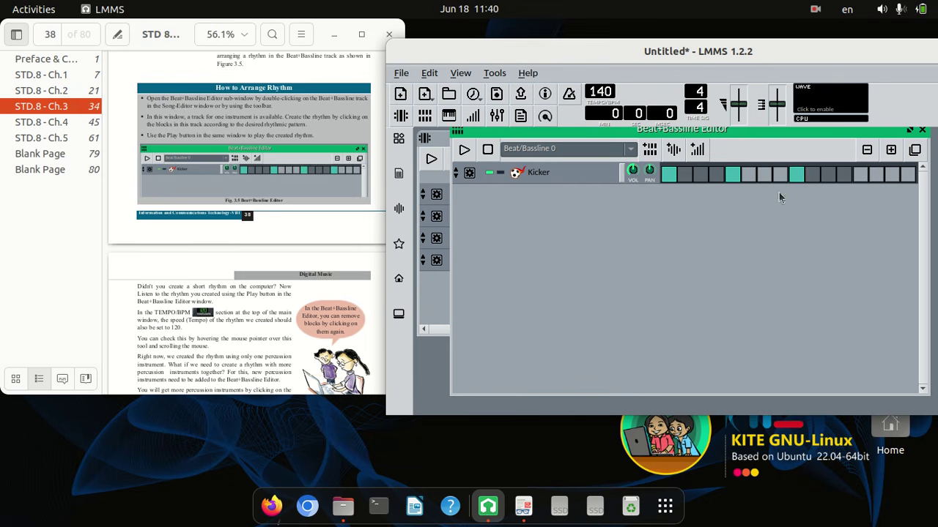
pyautogui.click(861, 176)
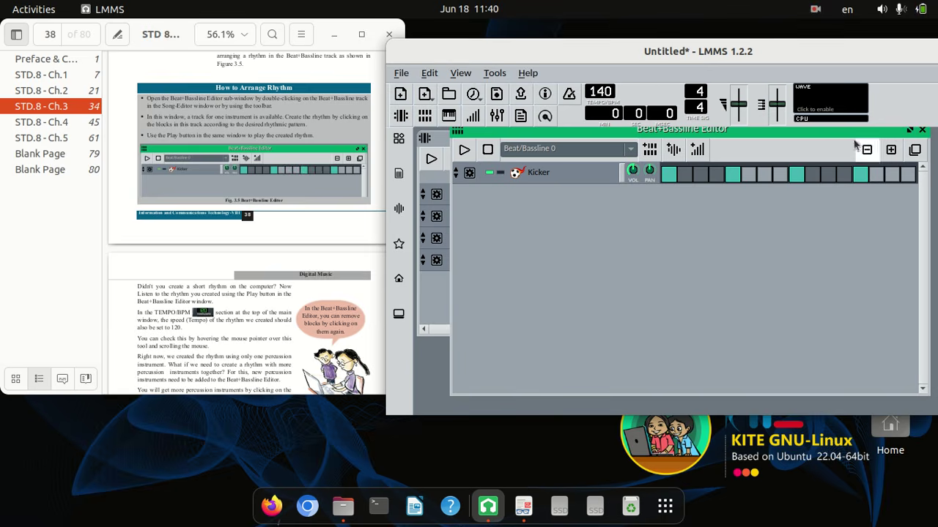
# - Return LMMS to full screen and play the Kicker rhythm from the Beat+Bassline Editor, pausing it after listening
pyautogui.moveTo(855, 57); pyautogui.dragTo(768, 56)
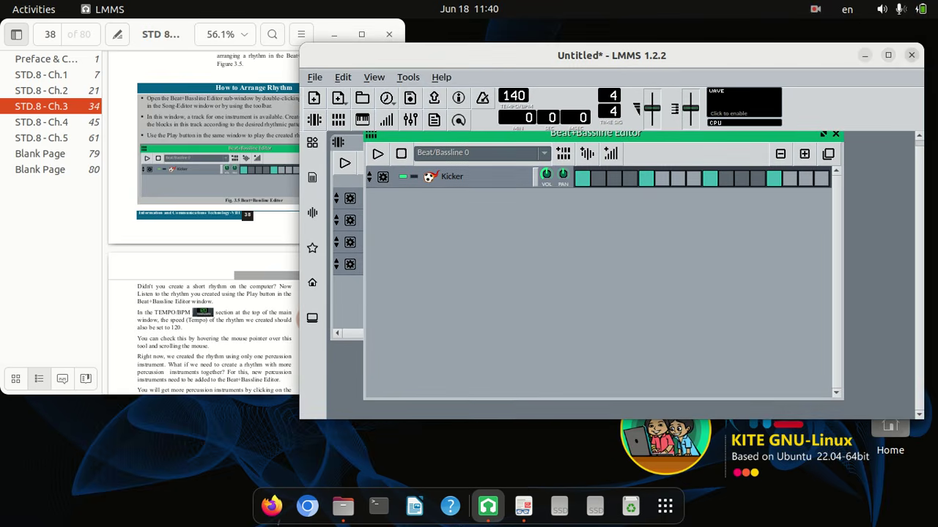
pyautogui.click(890, 56)
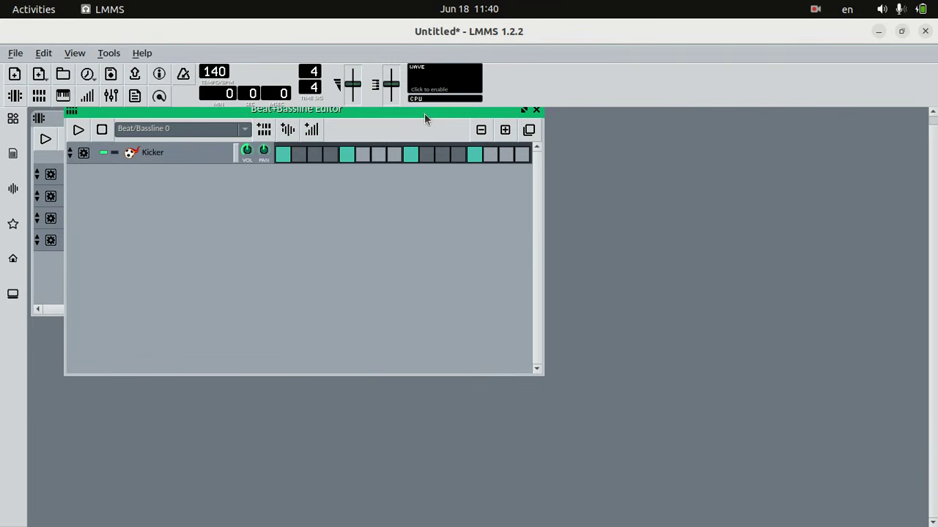
pyautogui.moveTo(424, 113); pyautogui.dragTo(689, 156)
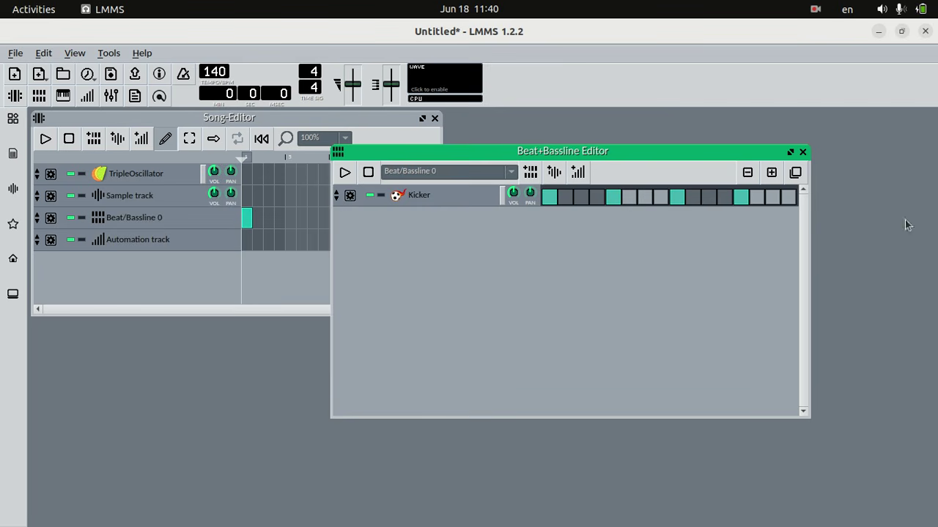
pyautogui.click(344, 173)
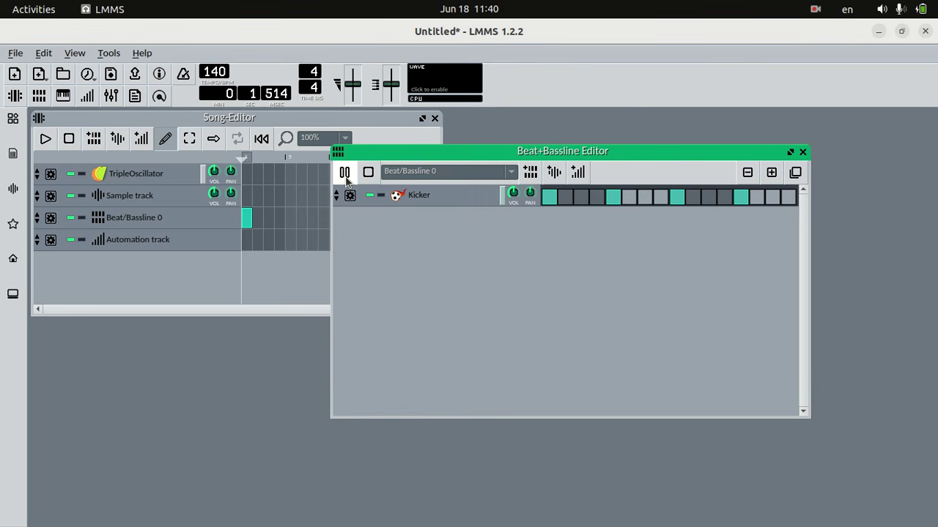
pyautogui.click(344, 173)
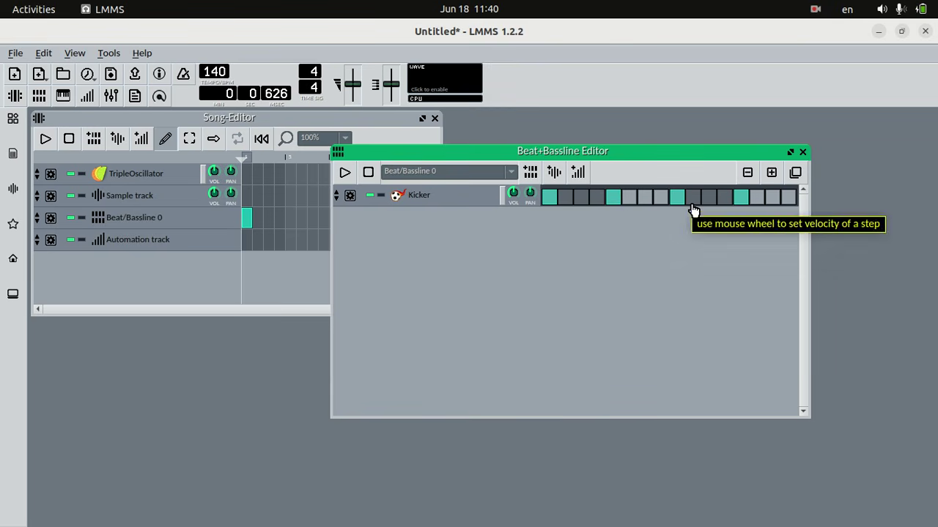
# - Close the Beat+Bassline Editor, then play the Beat/Bassline 0 block from the Song-Editor and pause it
pyautogui.moveTo(613, 152); pyautogui.dragTo(659, 142)
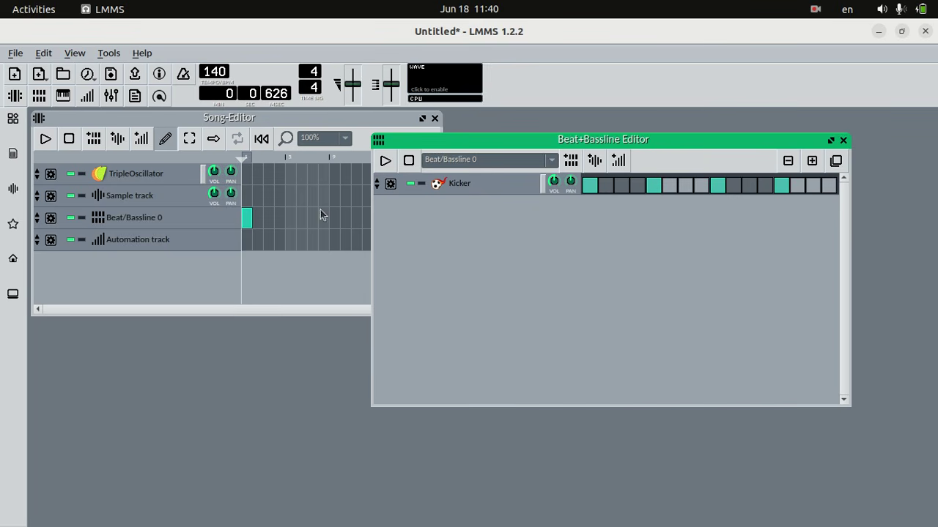
pyautogui.moveTo(482, 142); pyautogui.dragTo(602, 155)
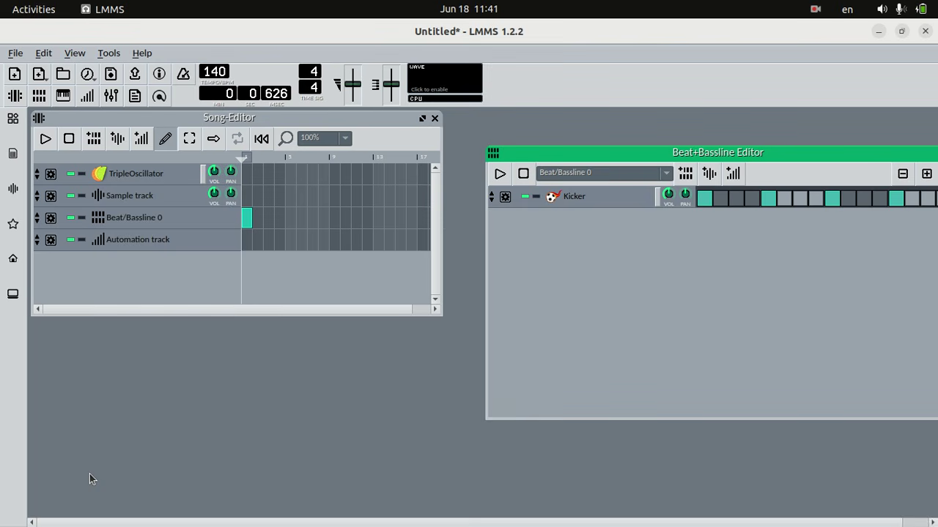
pyautogui.moveTo(559, 156); pyautogui.dragTo(527, 139)
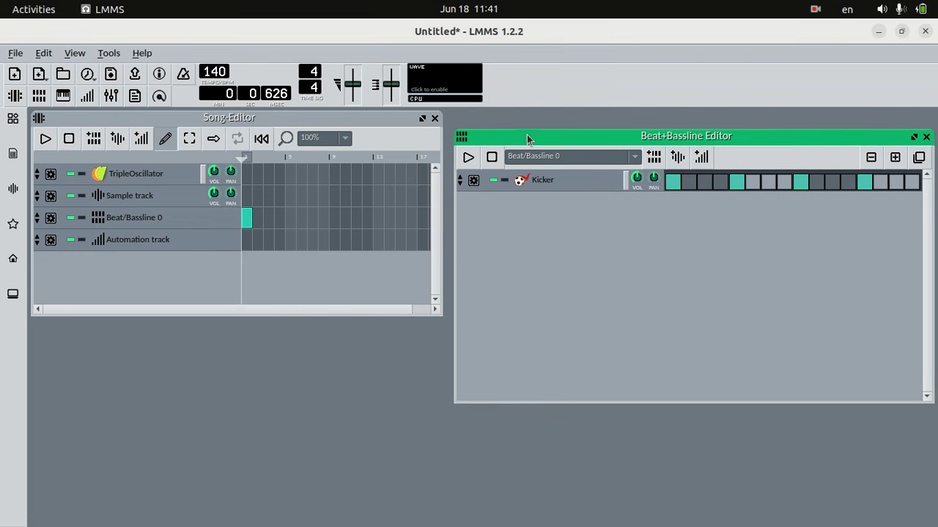
pyautogui.click(926, 137)
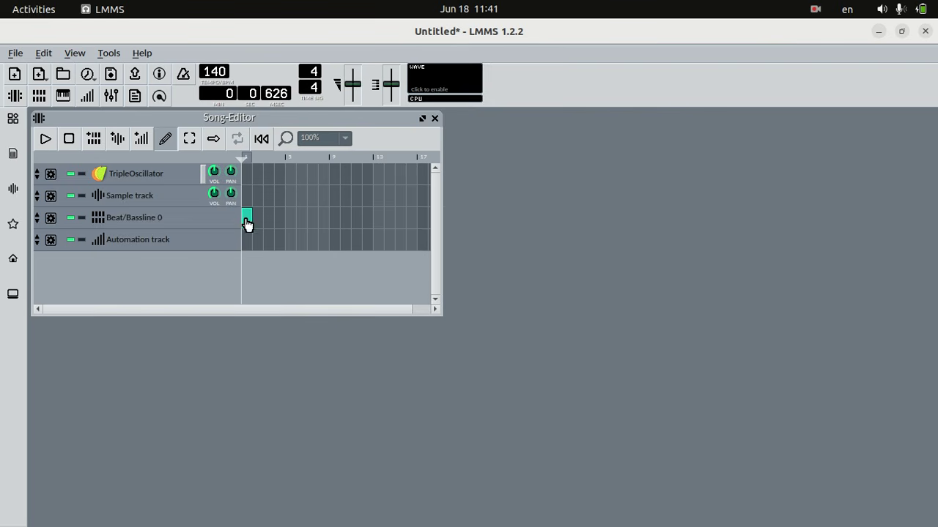
pyautogui.click(44, 141)
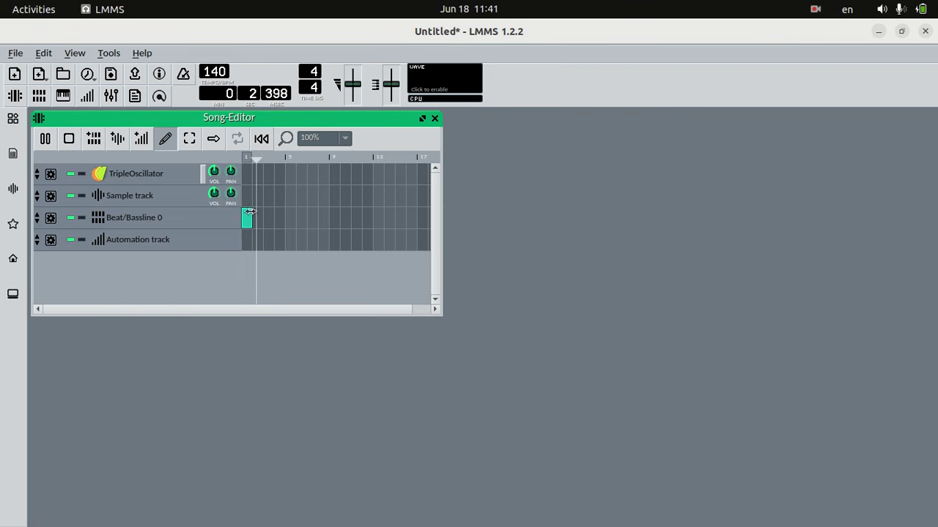
pyautogui.click(45, 140)
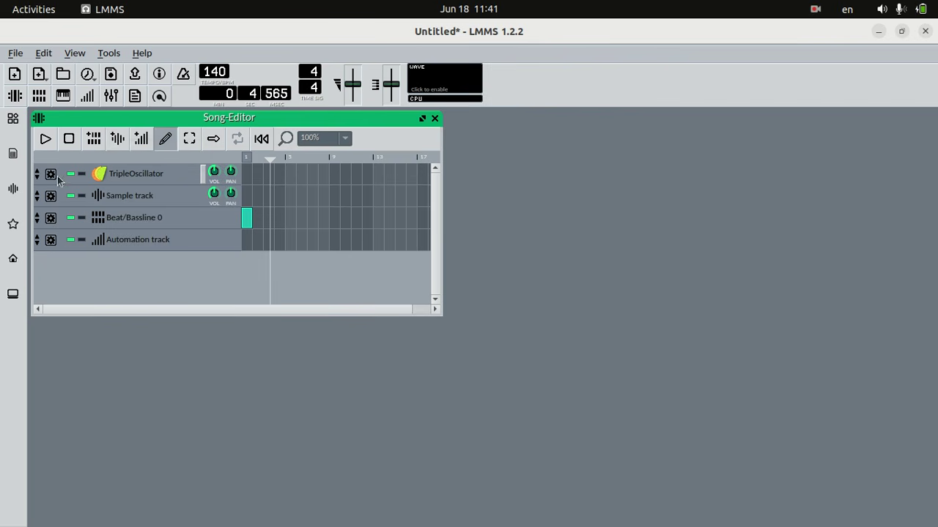
# - Expand the drums folder in My Samples and reopen the Beat/Bassline 0 block in the Beat+Bassline Editor, placed within view
pyautogui.click(12, 190)
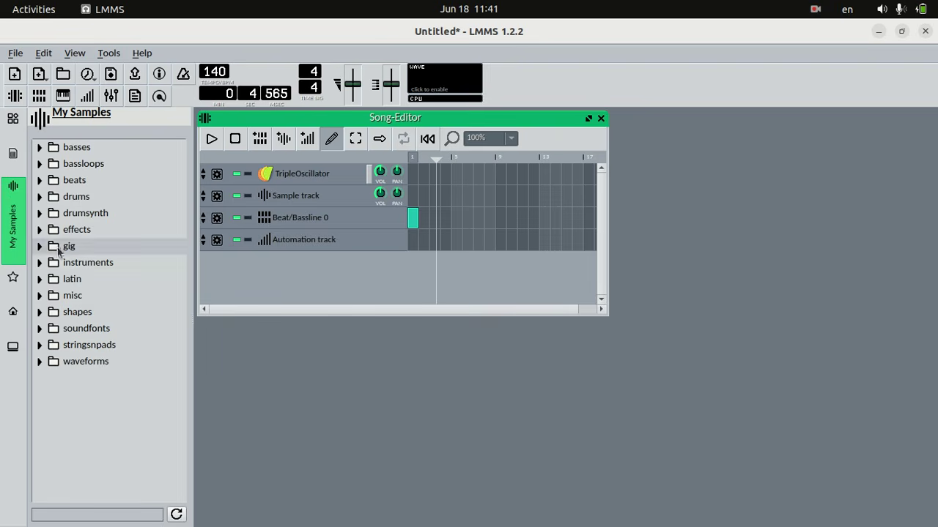
pyautogui.click(39, 197)
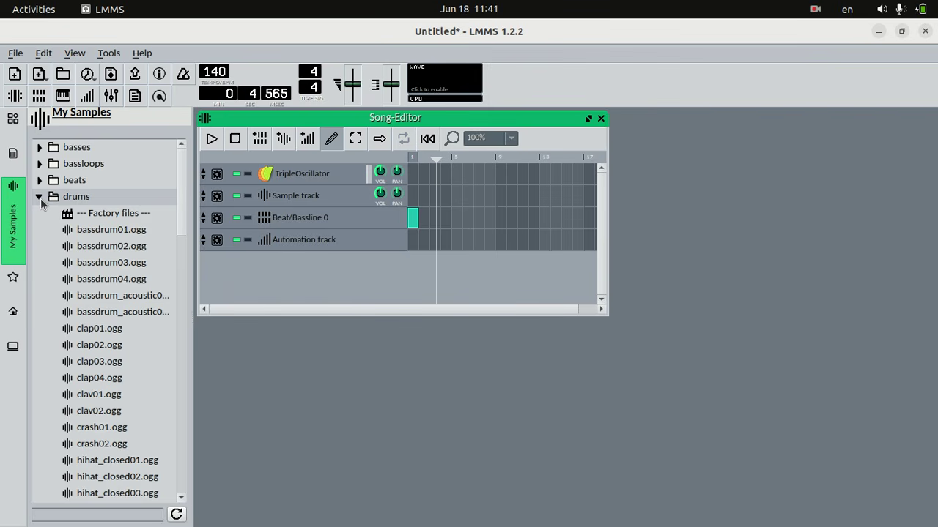
pyautogui.doubleClick(413, 217)
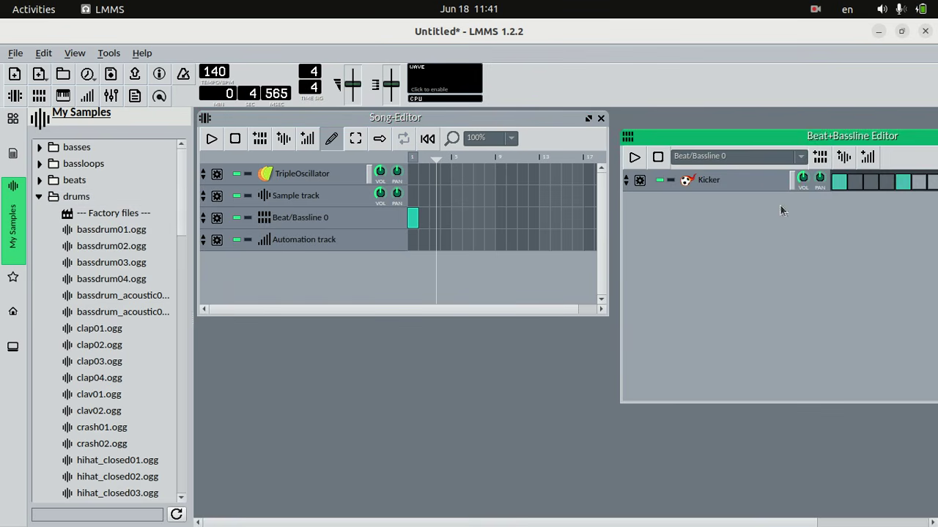
pyautogui.moveTo(798, 136); pyautogui.dragTo(584, 126)
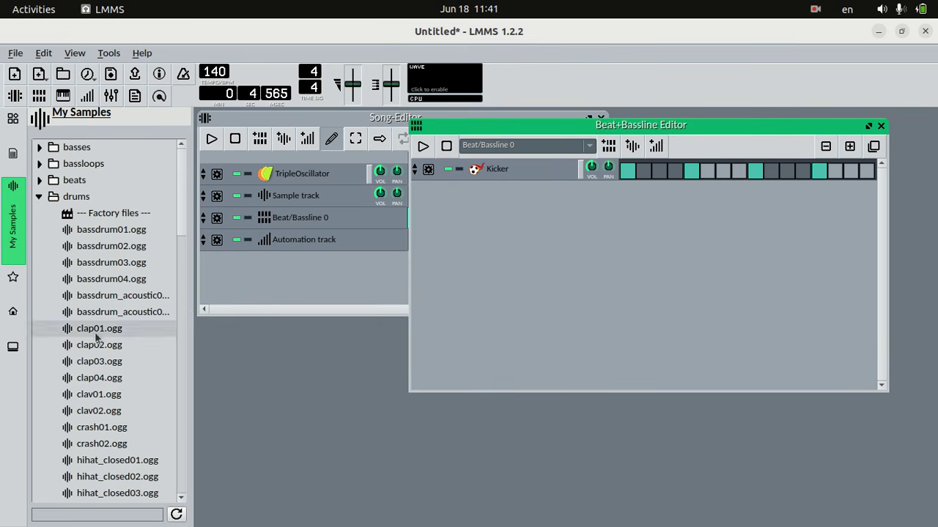
# - Switch to the PDF textbook, examine the instruments and beat pattern in Fig. 3.7 on page 40, and return to LMMS
pyautogui.moveTo(483, 514)
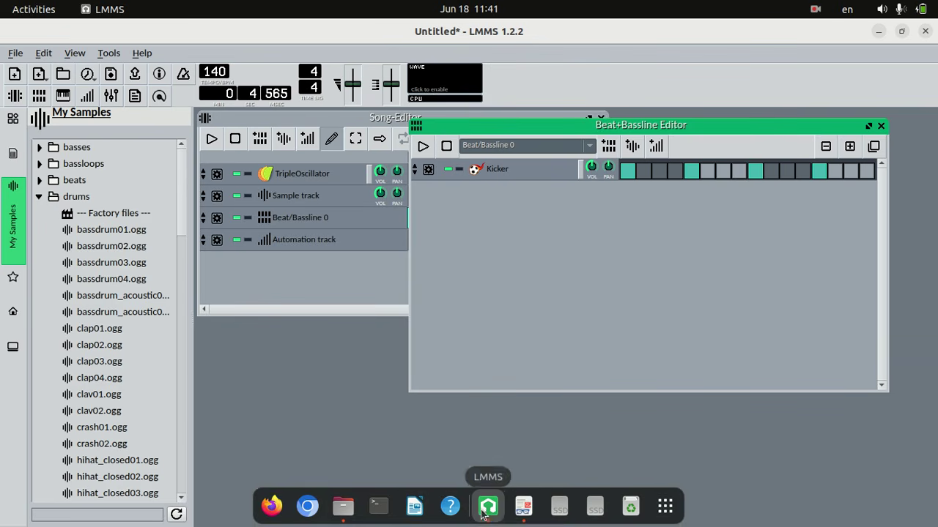
pyautogui.click(523, 506)
pyautogui.scroll(-10, 252, 219)
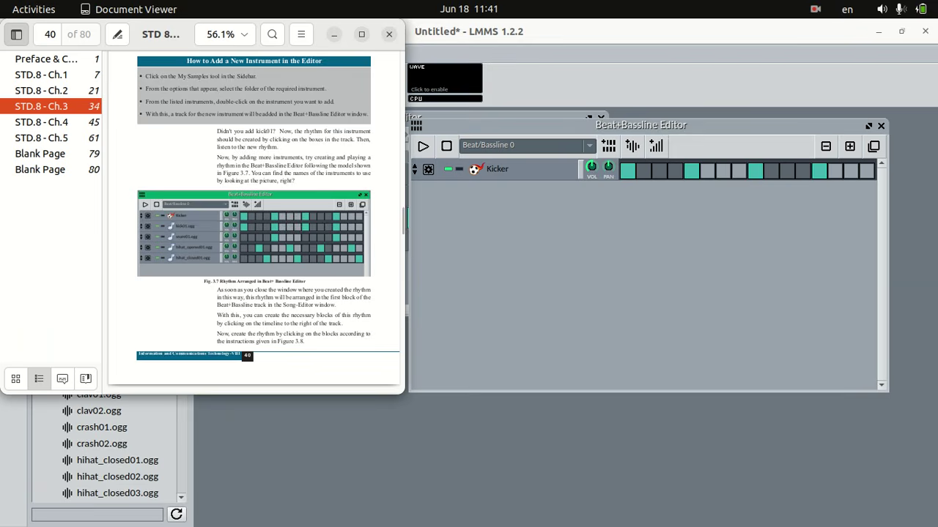
pyautogui.click(361, 34)
pyautogui.scroll(-5, 476, 293)
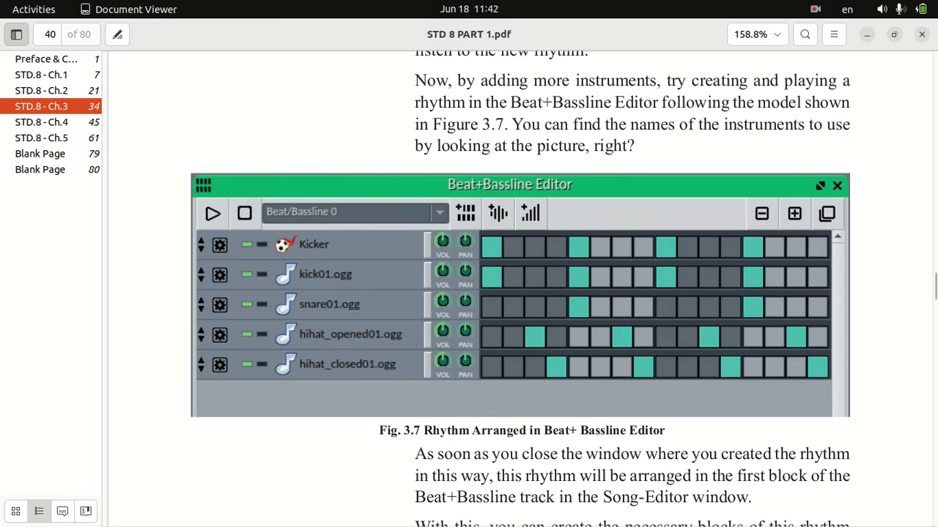
pyautogui.hotkey('alt', 'Tab')
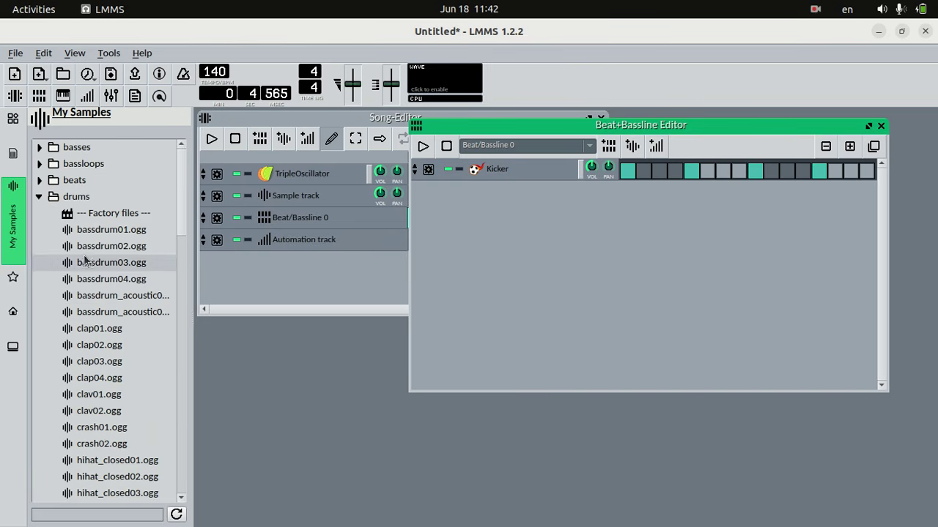
# - Add kick01.ogg and snare01.ogg from the drums samples as new tracks in the Beat+Bassline Editor
pyautogui.scroll(-4, 104, 310)
pyautogui.click(116, 413)
pyautogui.doubleClick(116, 412)
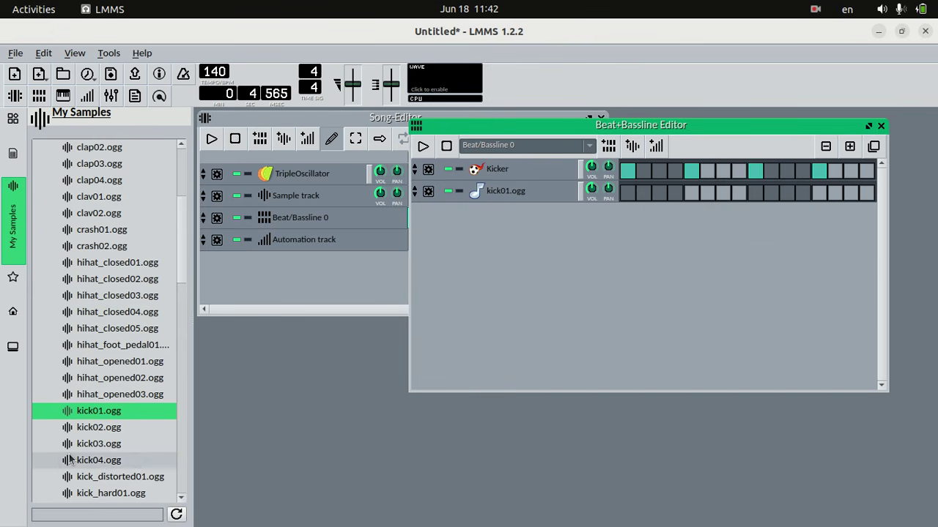
pyautogui.scroll(-6, 73, 432)
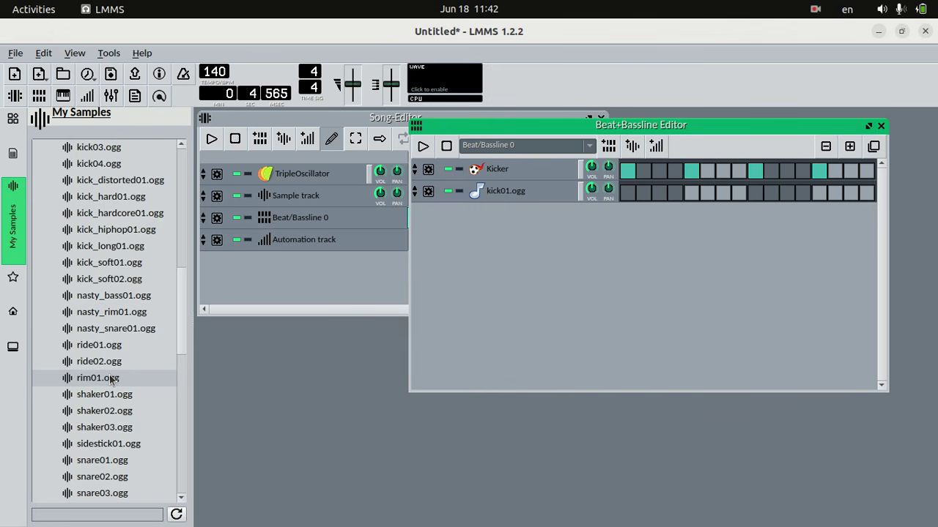
pyautogui.scroll(-3, 111, 380)
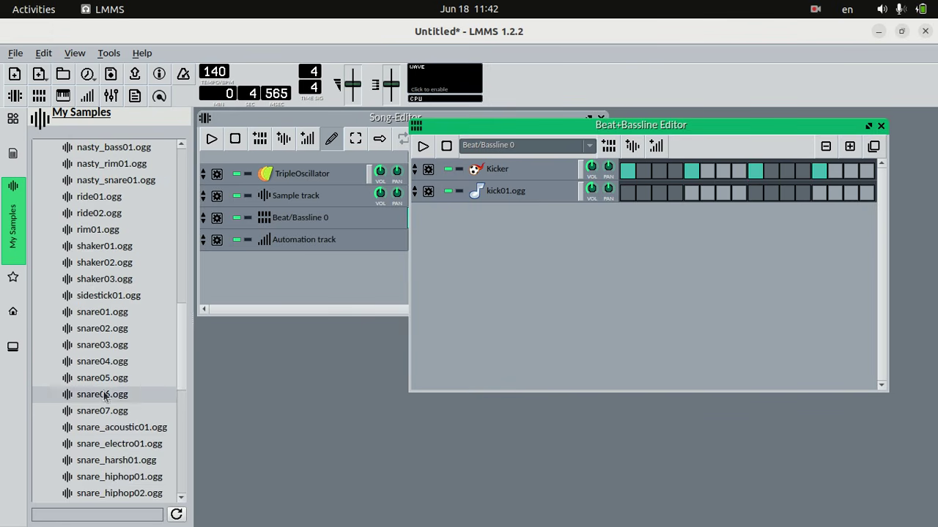
pyautogui.doubleClick(114, 312)
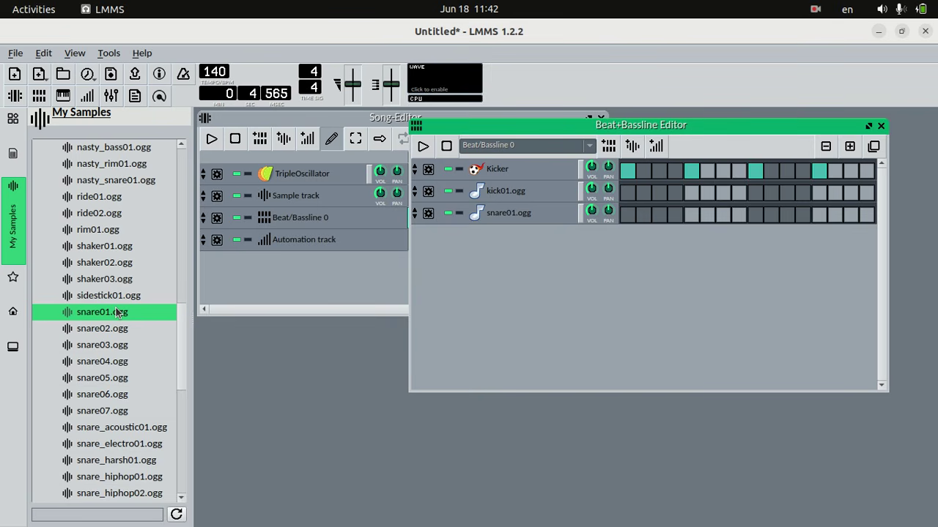
# - Add hihat_opened01.ogg and hihat_closed01.ogg from the drums samples as further tracks in the Beat+Bassline Editor
pyautogui.scroll(5, 116, 312)
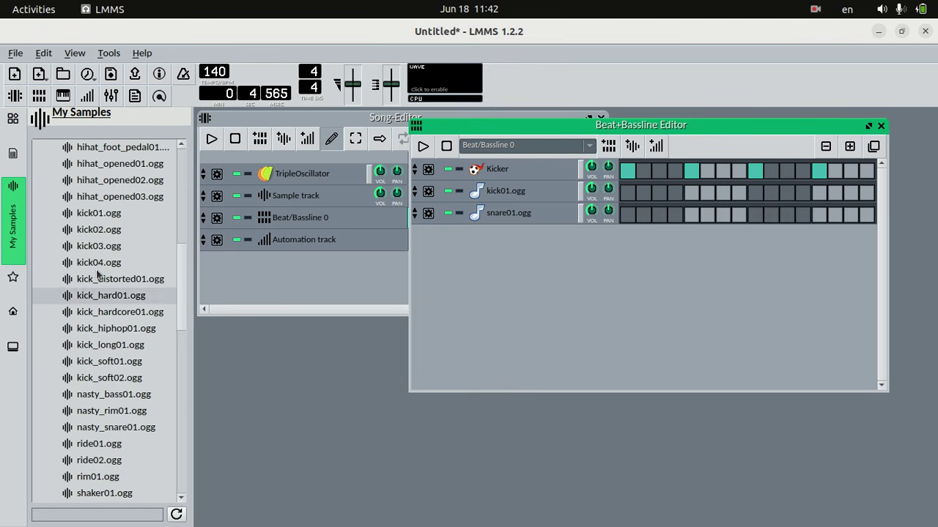
pyautogui.scroll(2, 113, 312)
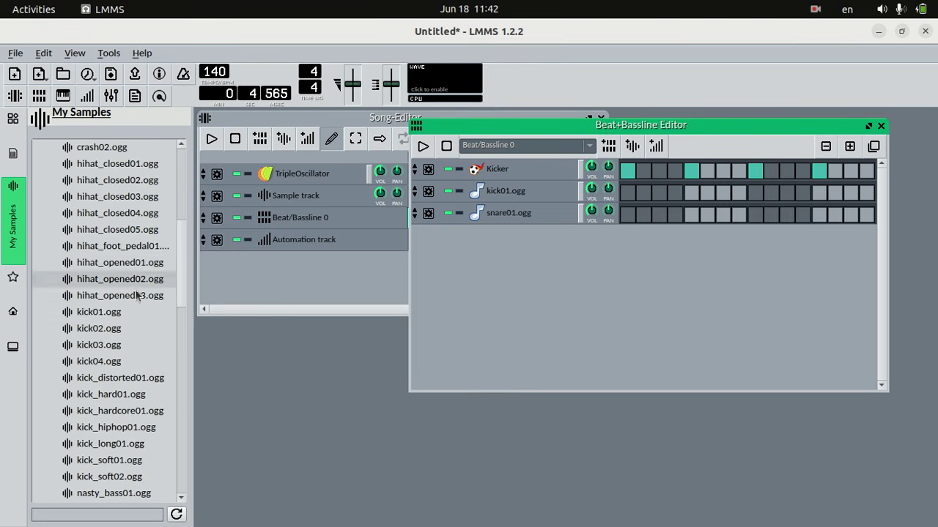
pyautogui.doubleClick(121, 266)
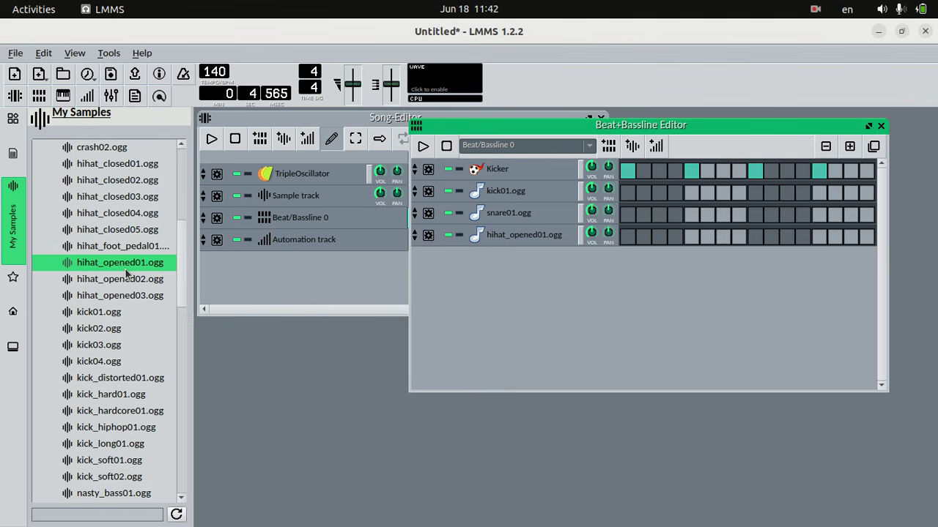
pyautogui.doubleClick(126, 165)
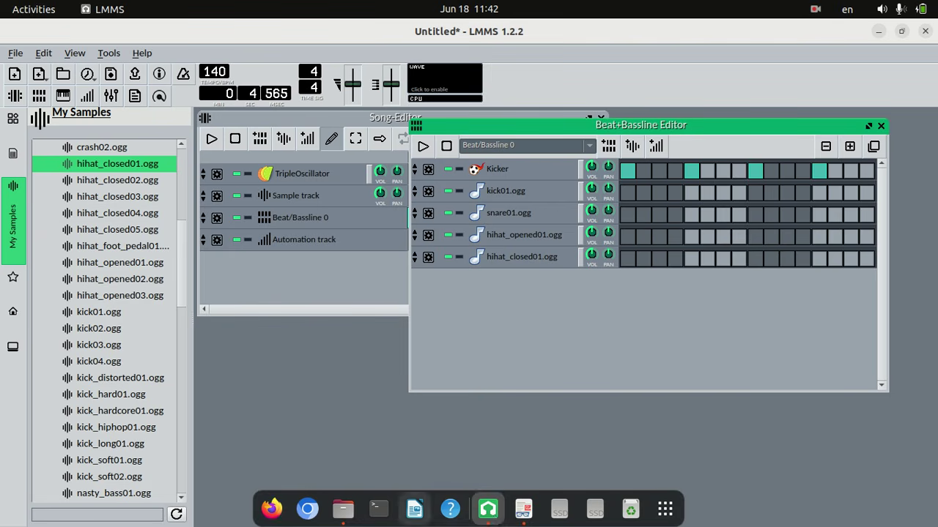
# - Shrink the PDF textbook to a smaller window to check Fig. 3.7, and in LMMS activate kick01.ogg beats on steps 1, 5, 9 and 13
pyautogui.click(522, 506)
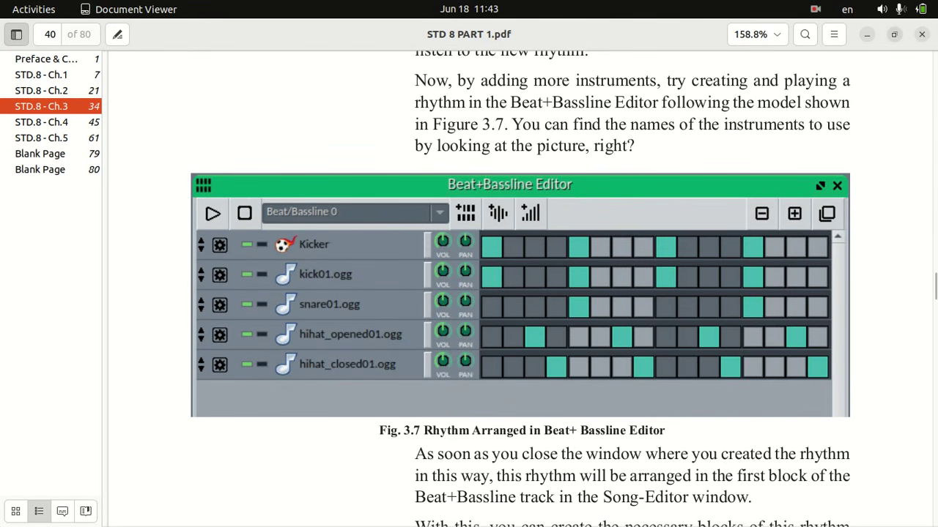
pyautogui.press('super+Down')
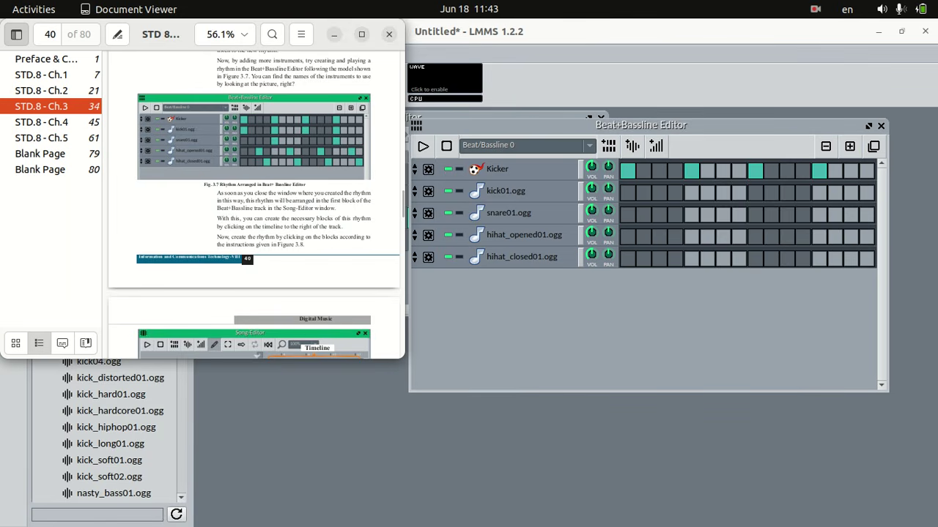
pyautogui.click(629, 196)
pyautogui.click(627, 193)
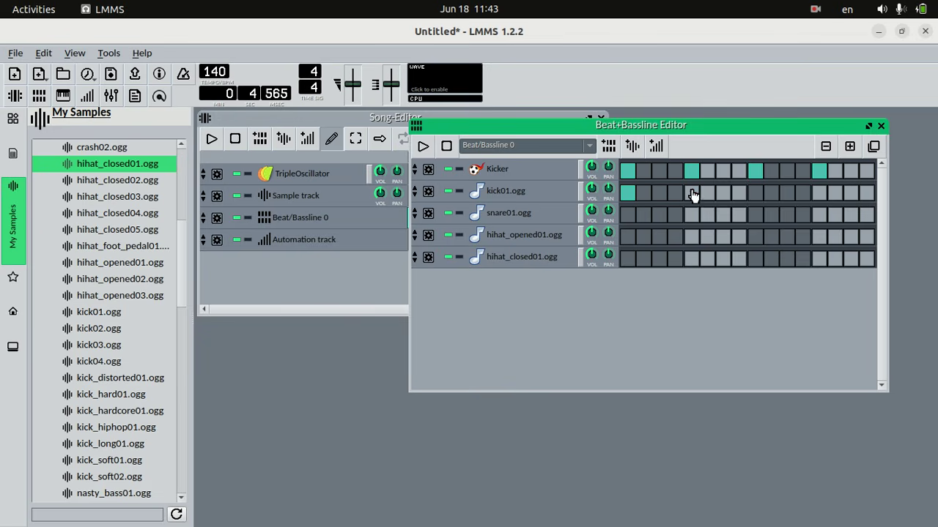
pyautogui.click(691, 192)
pyautogui.click(756, 193)
pyautogui.click(820, 194)
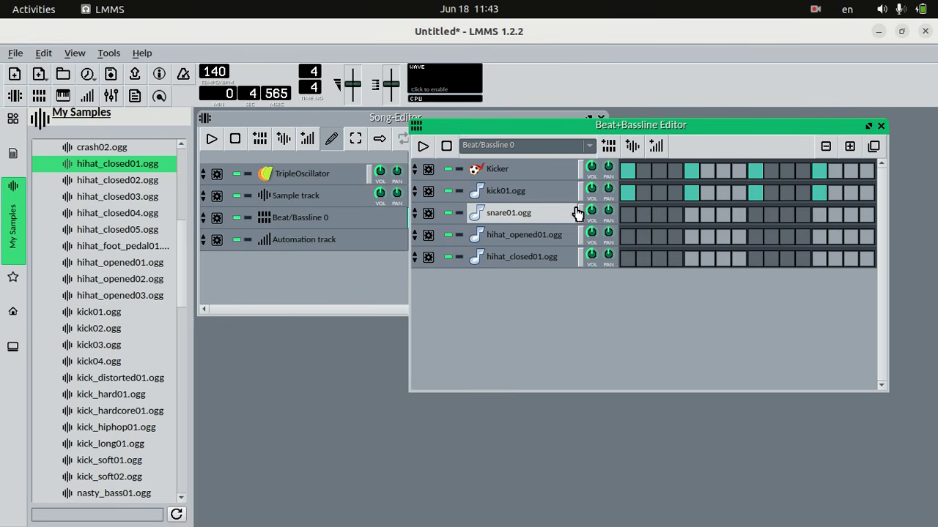
# - Activate snare01.ogg beats on steps 5 and 13, and hihat_opened01.ogg beats on steps 3, 7, 11 and 15
pyautogui.click(691, 214)
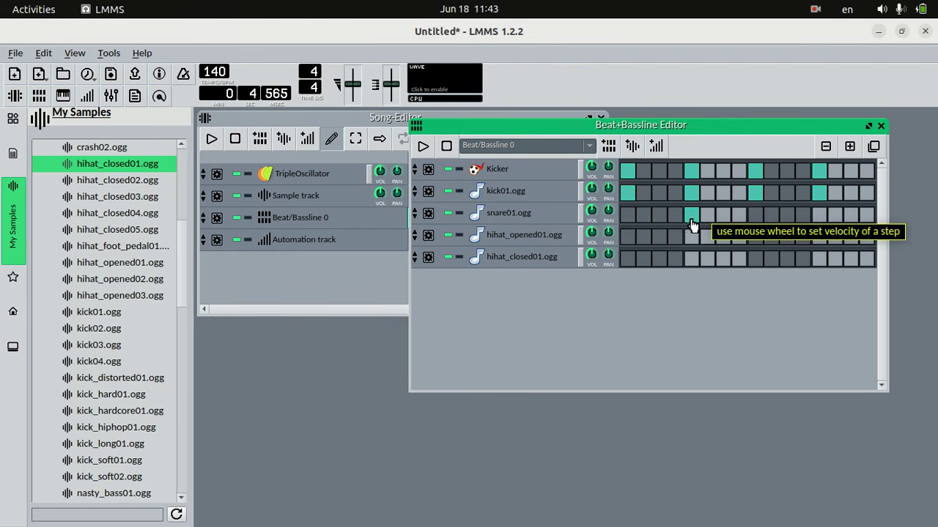
pyautogui.click(818, 214)
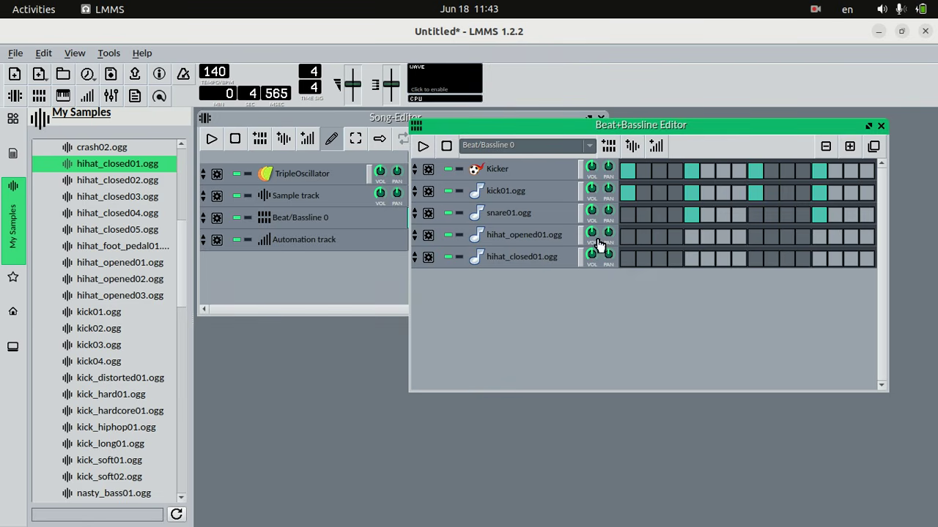
pyautogui.click(659, 241)
pyautogui.click(724, 238)
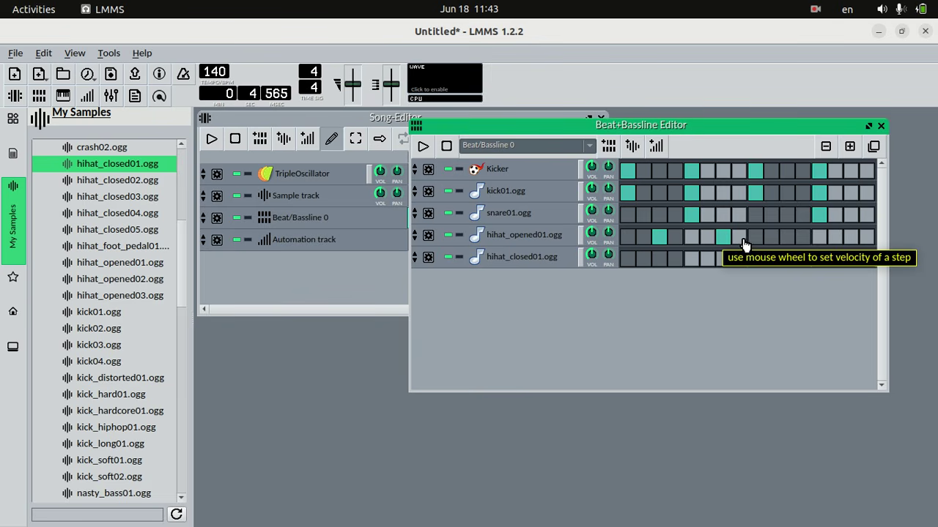
pyautogui.click(786, 242)
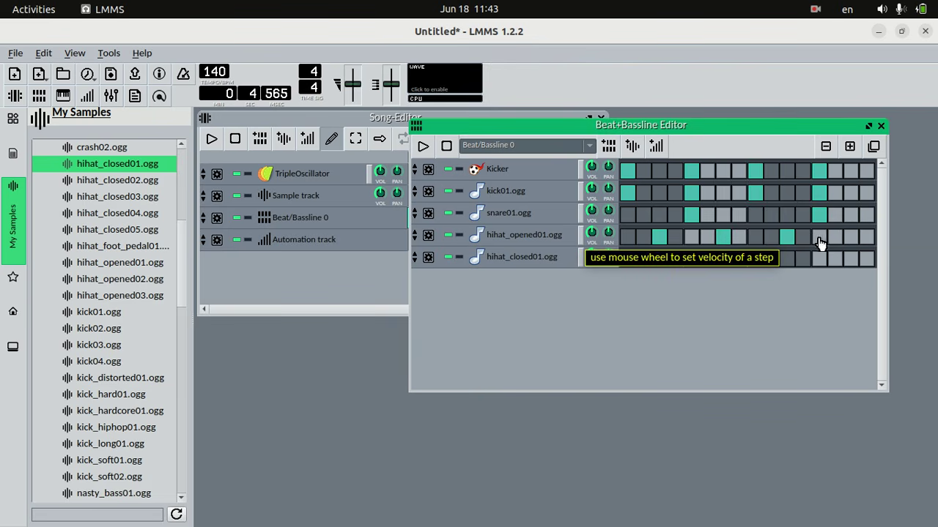
pyautogui.click(847, 240)
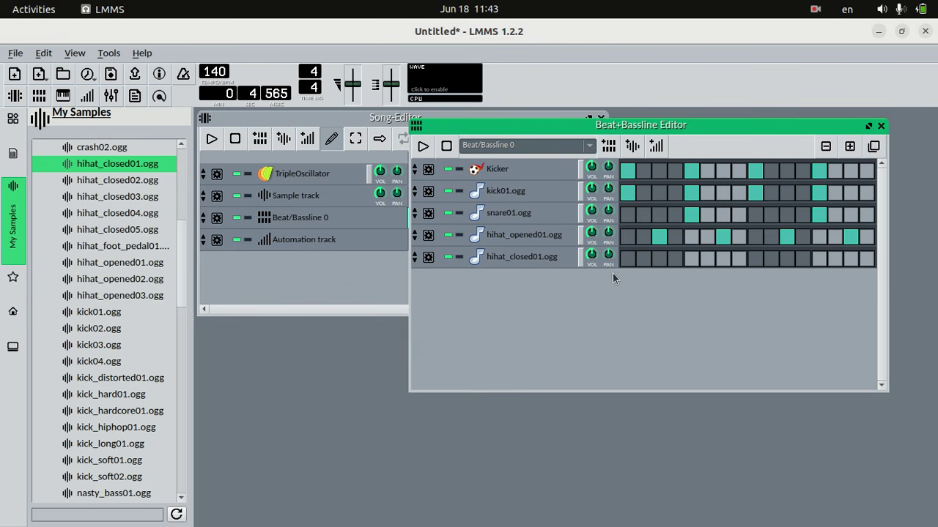
# - Activate hihat_closed01.ogg beats on steps 4, 8, 12 and 16, and play the pattern once before pausing it
pyautogui.click(676, 261)
pyautogui.click(739, 261)
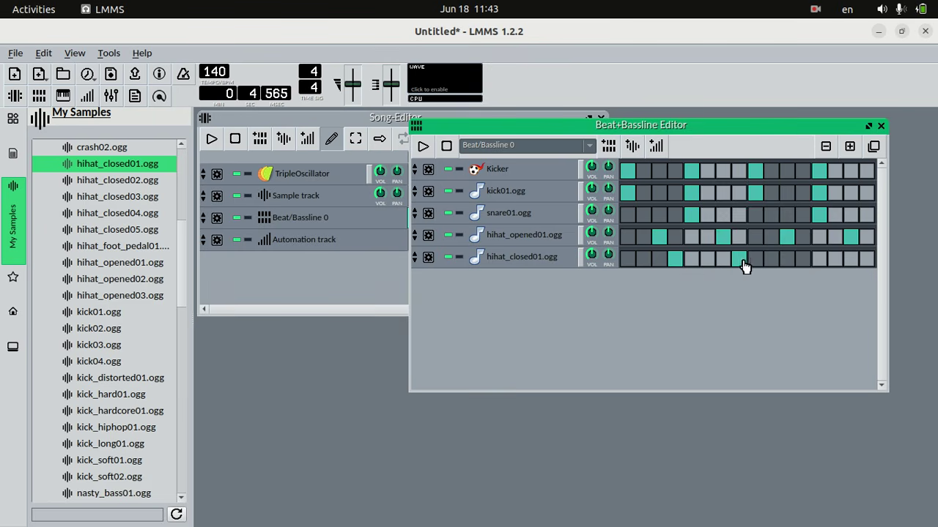
pyautogui.click(803, 261)
pyautogui.click(866, 260)
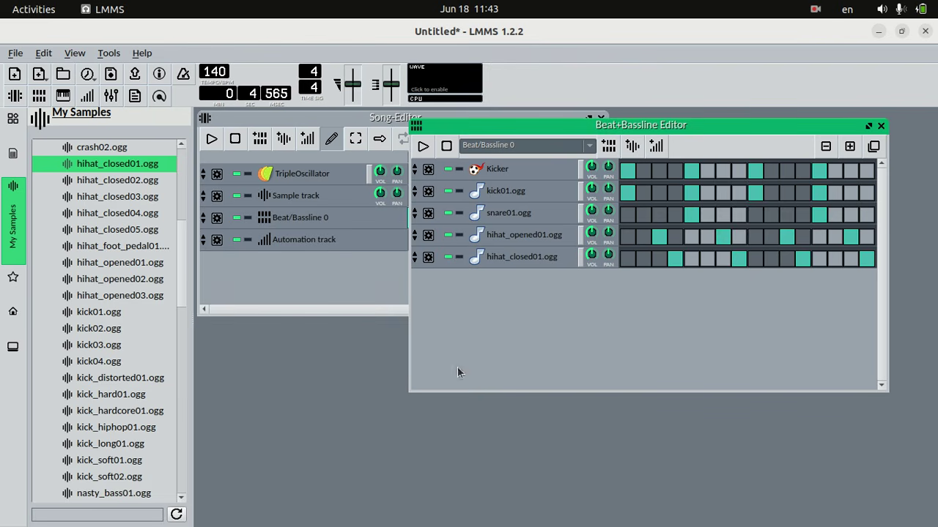
pyautogui.click(423, 147)
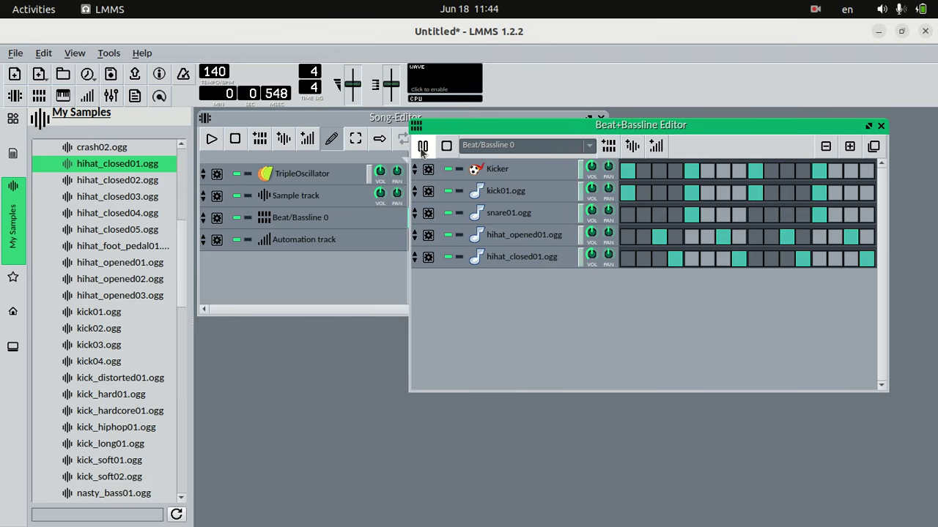
pyautogui.click(422, 148)
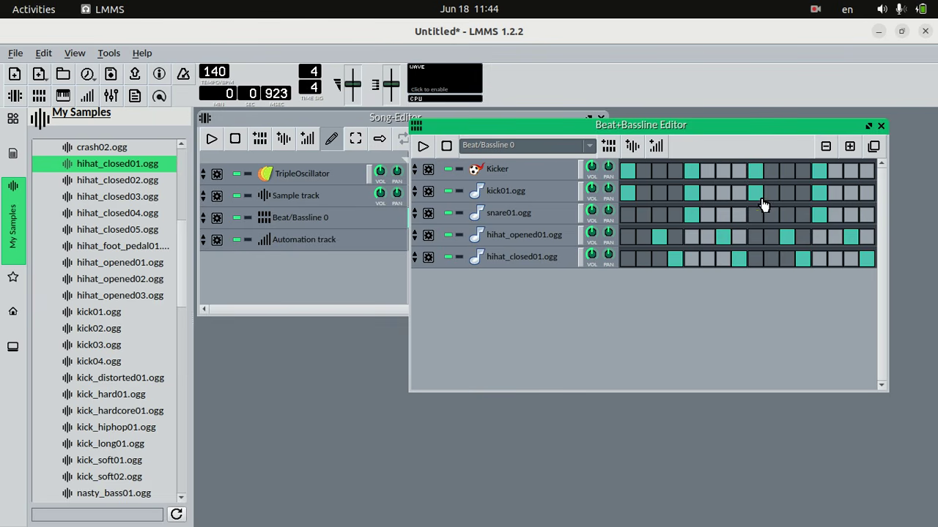
# - Close the Beat+Bassline Editor and play the single rhythm block in the Song-Editor, pausing after it ends
pyautogui.click(881, 128)
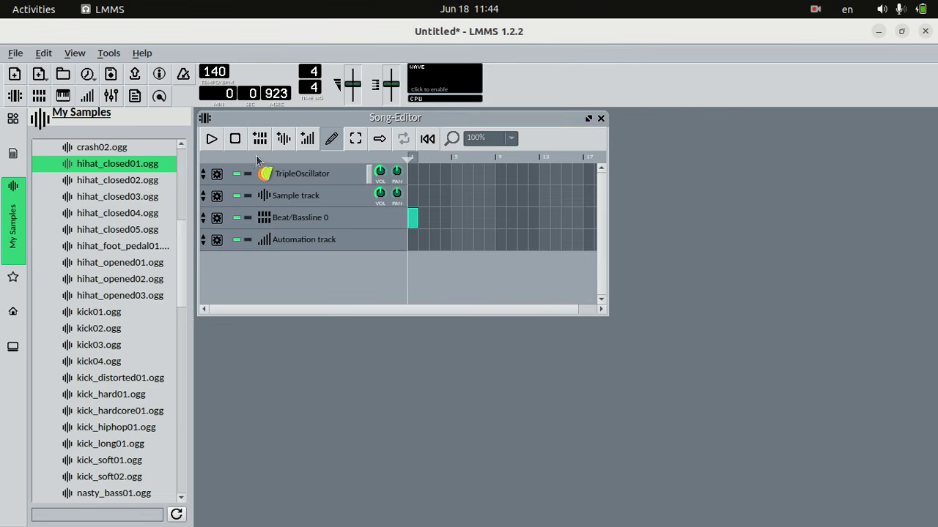
pyautogui.click(210, 139)
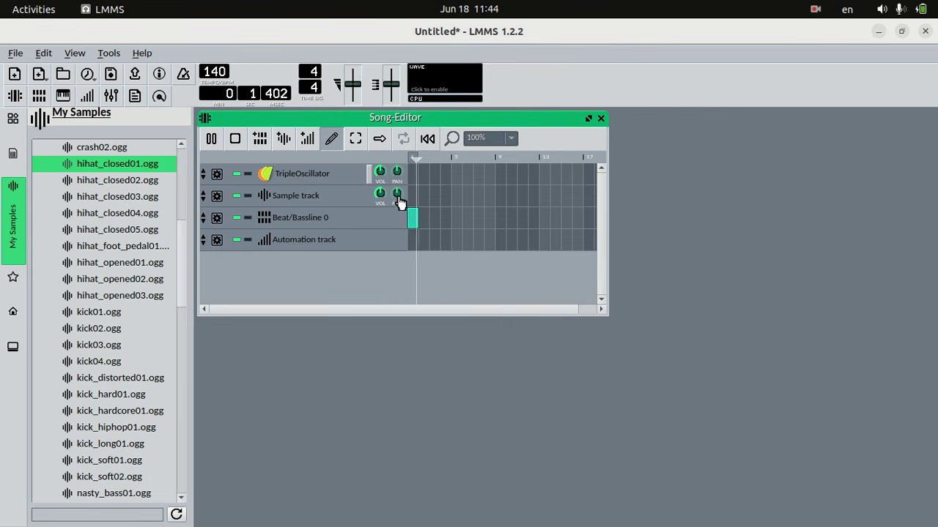
pyautogui.click(210, 139)
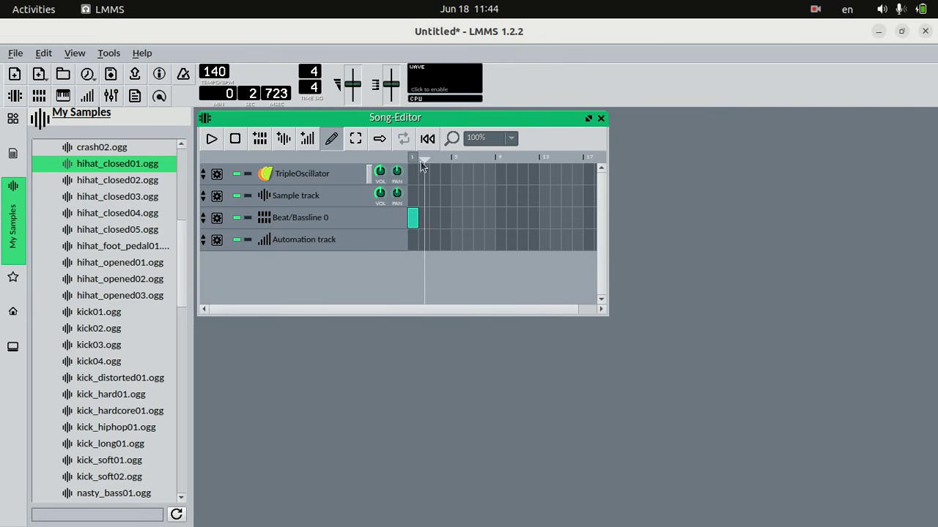
# - Rewind the song to the start and extend the Beat/Bassline 0 block across the first nine bars
pyautogui.press('Home')
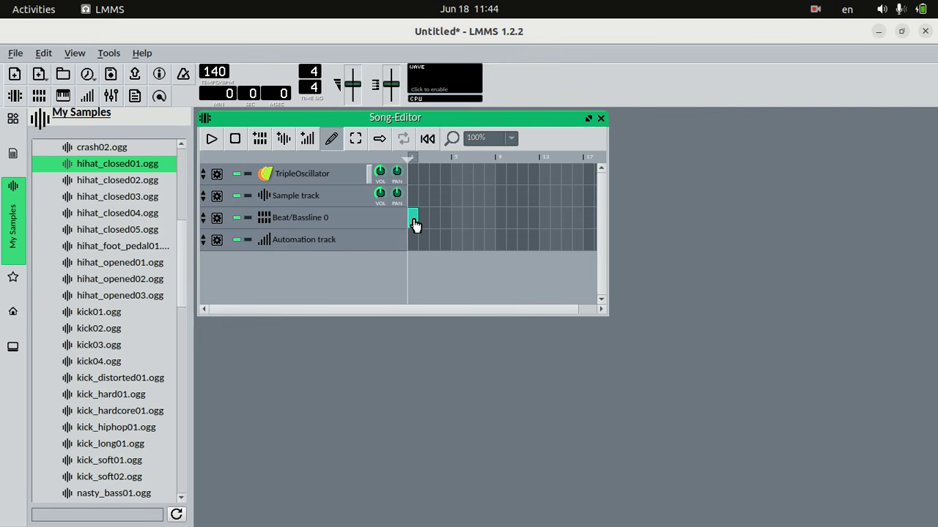
pyautogui.moveTo(414, 225); pyautogui.dragTo(474, 228)
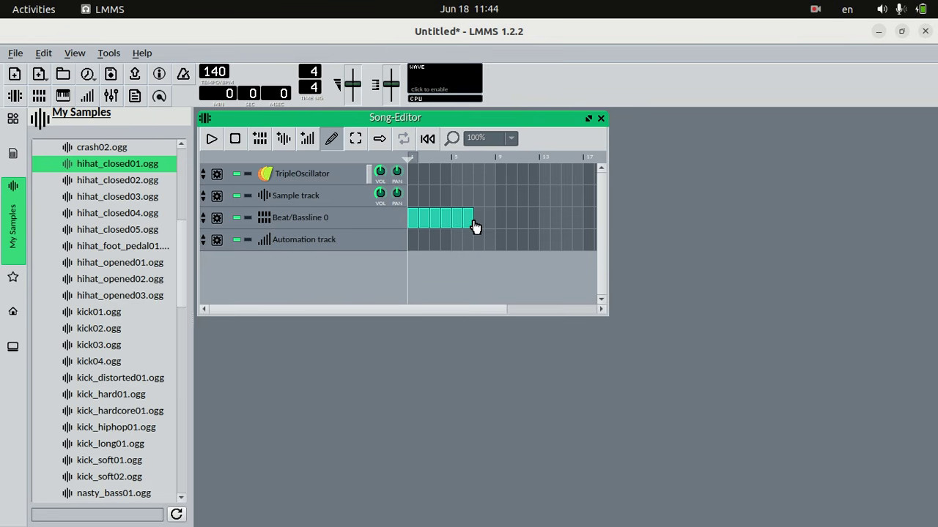
pyautogui.moveTo(478, 225); pyautogui.dragTo(505, 227)
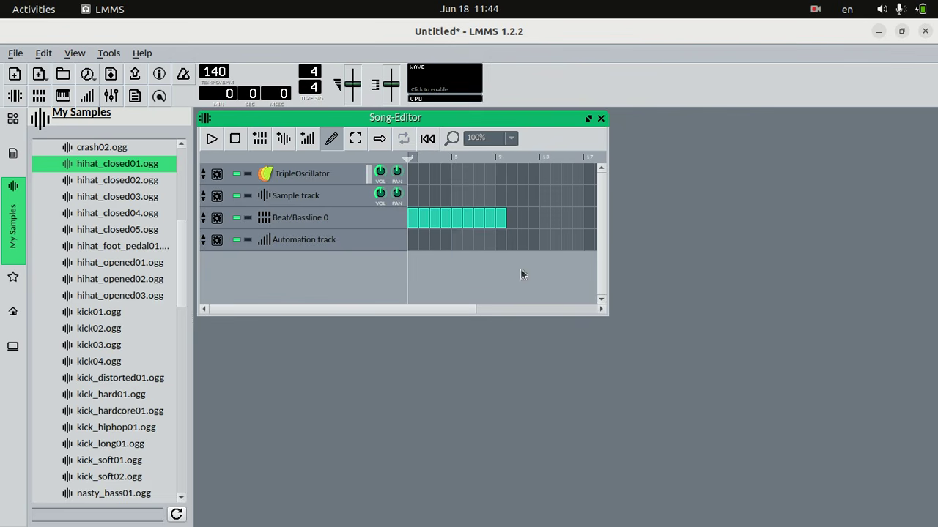
# - Examine Fig. 3.8 on page 41 of the PDF textbook, and return to LMMS to play the extended rhythm and pause it
pyautogui.moveTo(345, 522)
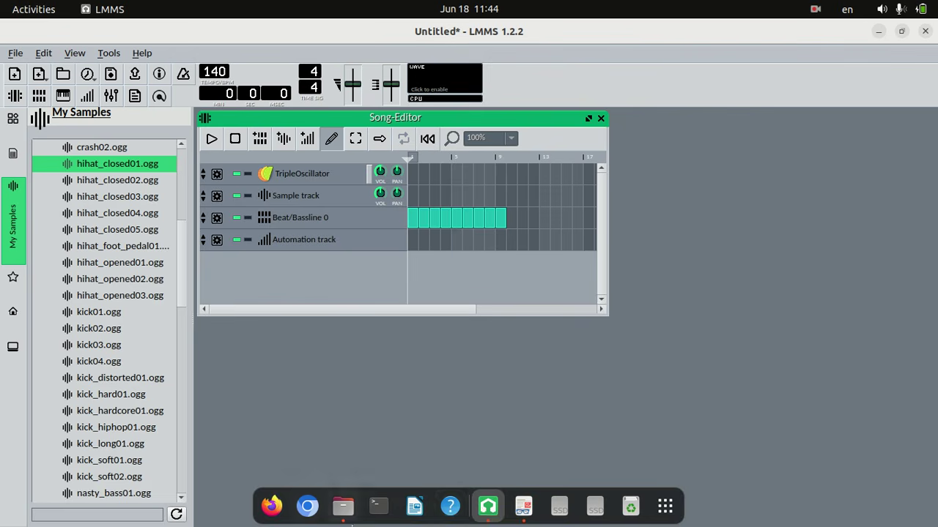
pyautogui.click(523, 507)
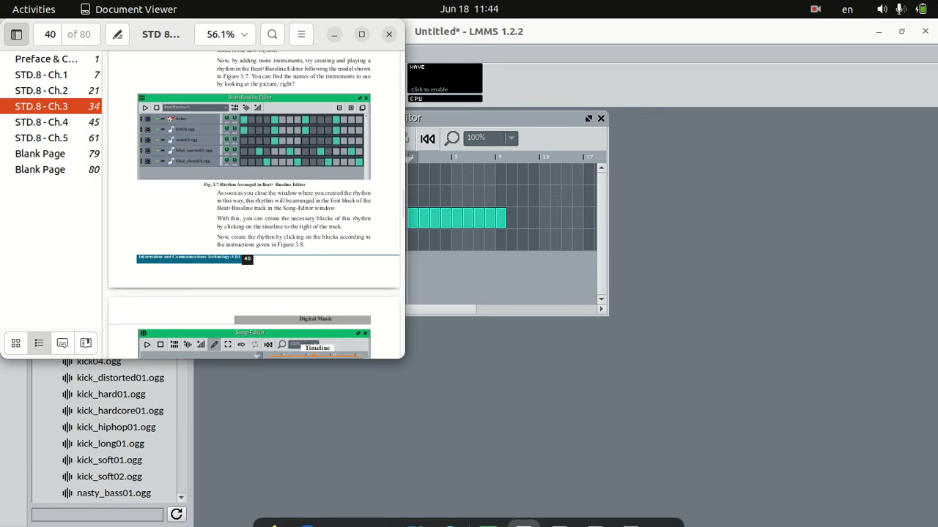
pyautogui.scroll(-6, 254, 220)
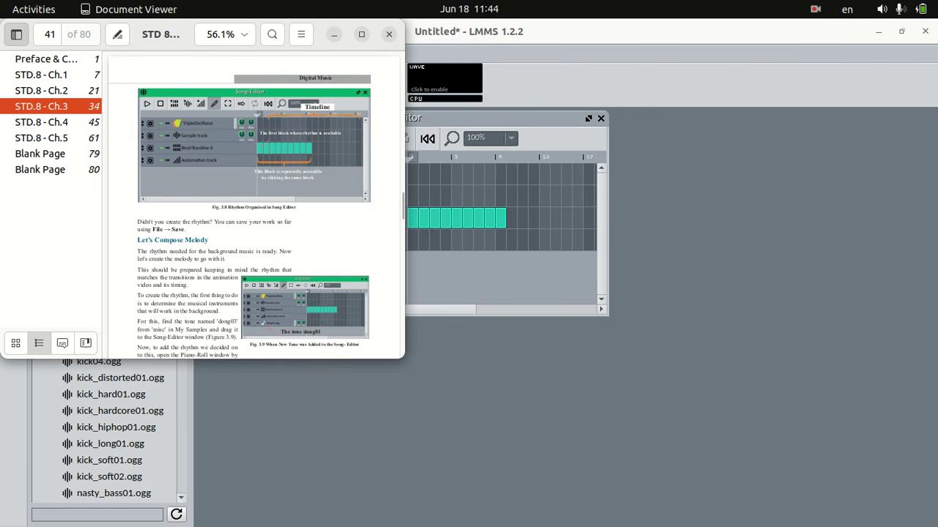
pyautogui.click(646, 181)
pyautogui.click(219, 144)
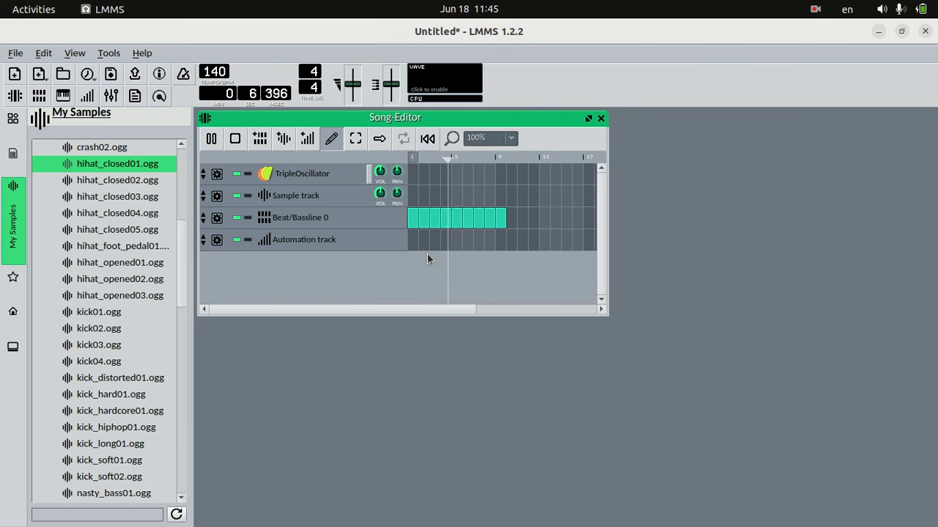
pyautogui.click(212, 140)
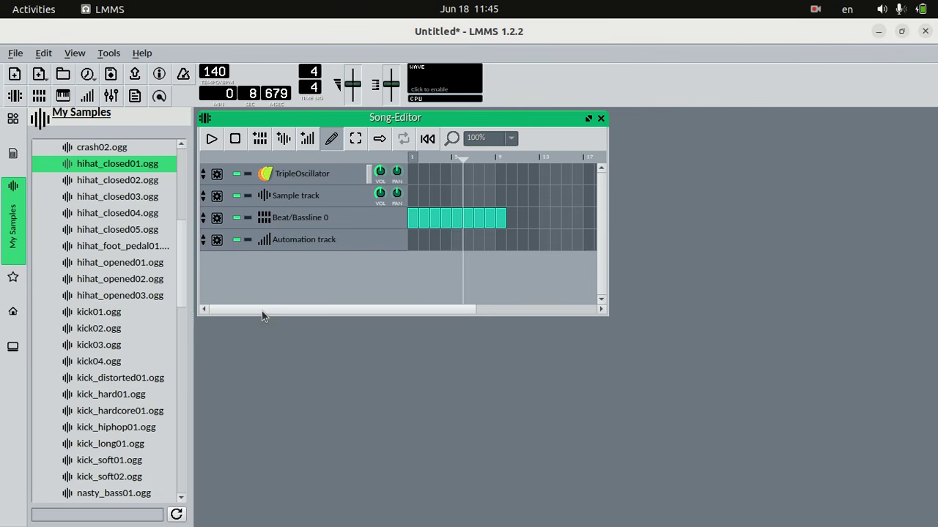
# - Read the Let's Compose Melody section on page 41 of the maximized PDF textbook, and return to LMMS
pyautogui.click(521, 516)
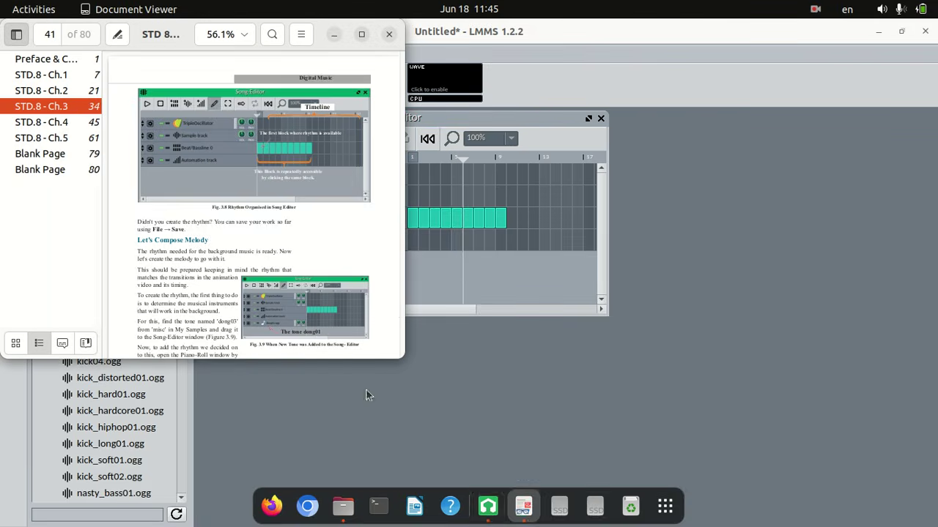
pyautogui.scroll(-4, 253, 183)
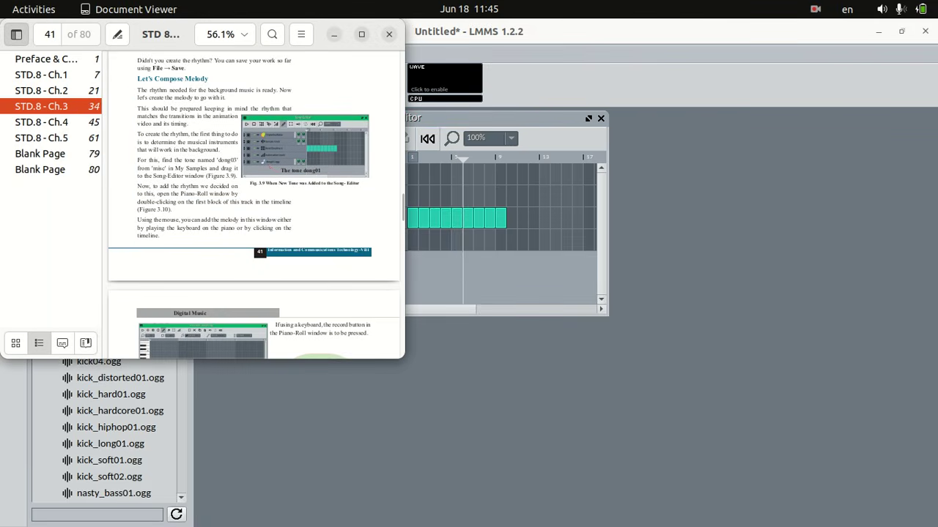
pyautogui.click(361, 34)
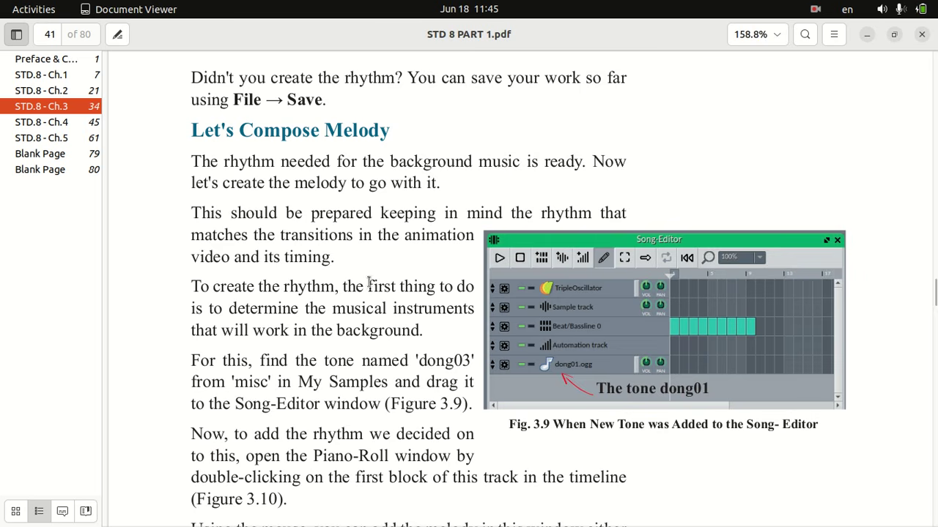
pyautogui.scroll(-1, 324, 220)
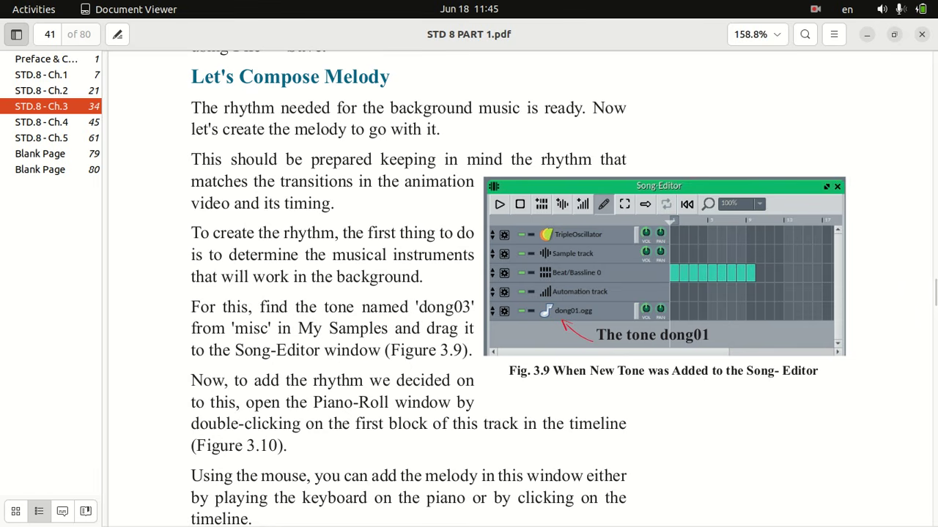
pyautogui.click(867, 35)
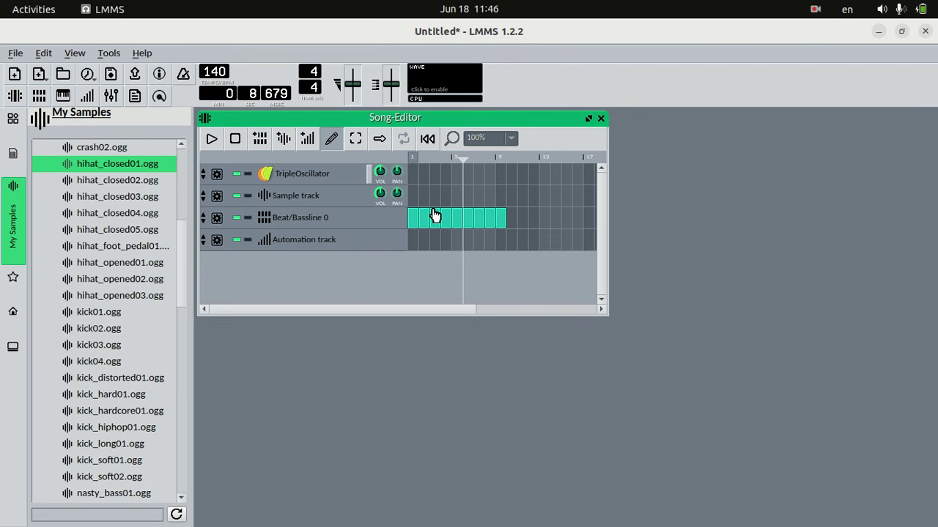
# - Collapse the drums folder in My Samples and add dong03.ogg from the misc folder as a new Song-Editor track
pyautogui.scroll(2, 50, 197)
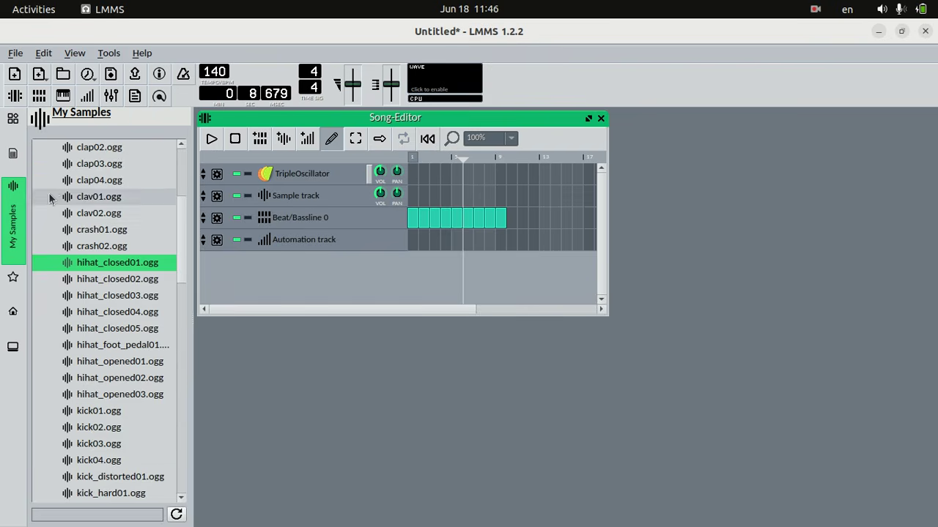
pyautogui.click(22, 227)
pyautogui.click(13, 205)
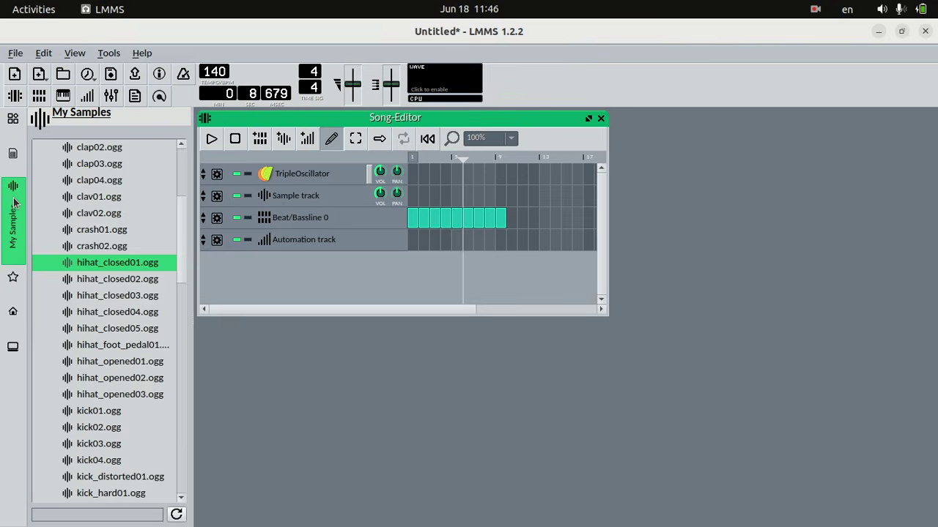
pyautogui.scroll(4, 98, 245)
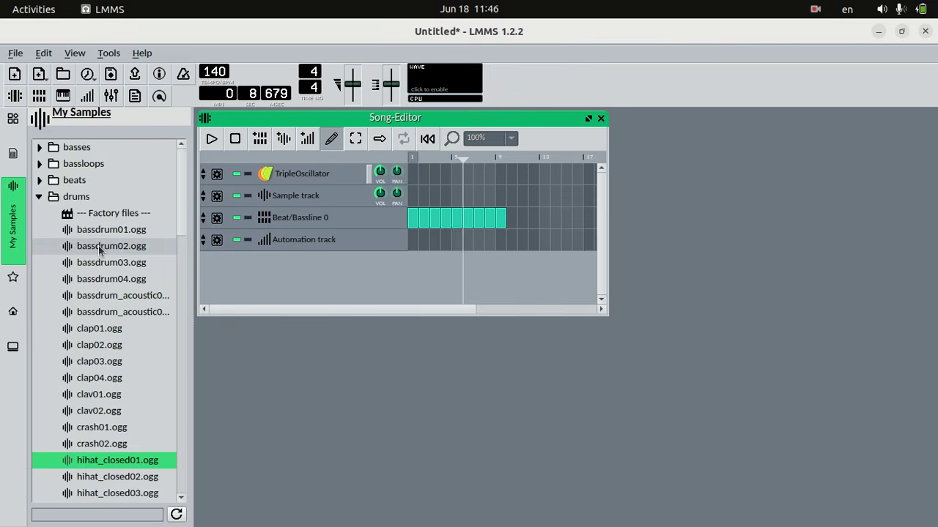
pyautogui.click(38, 197)
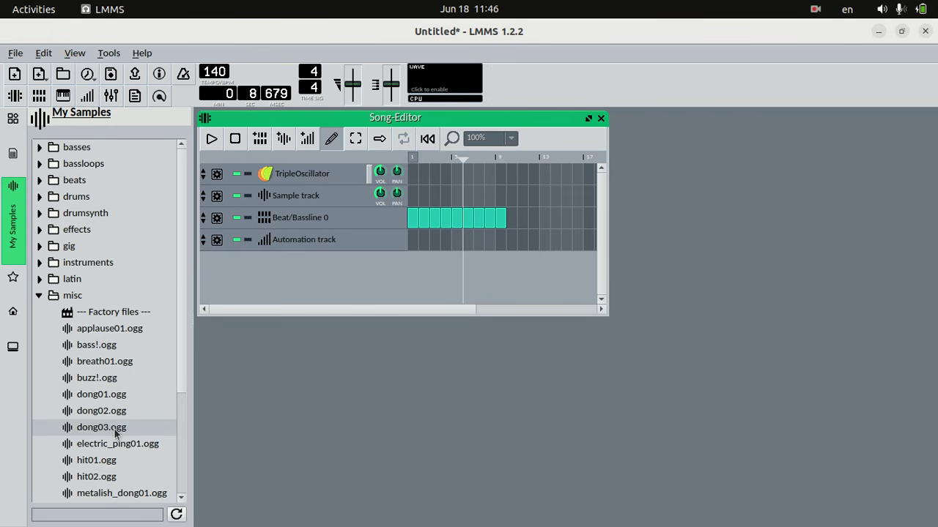
pyautogui.moveTo(115, 432); pyautogui.dragTo(216, 267)
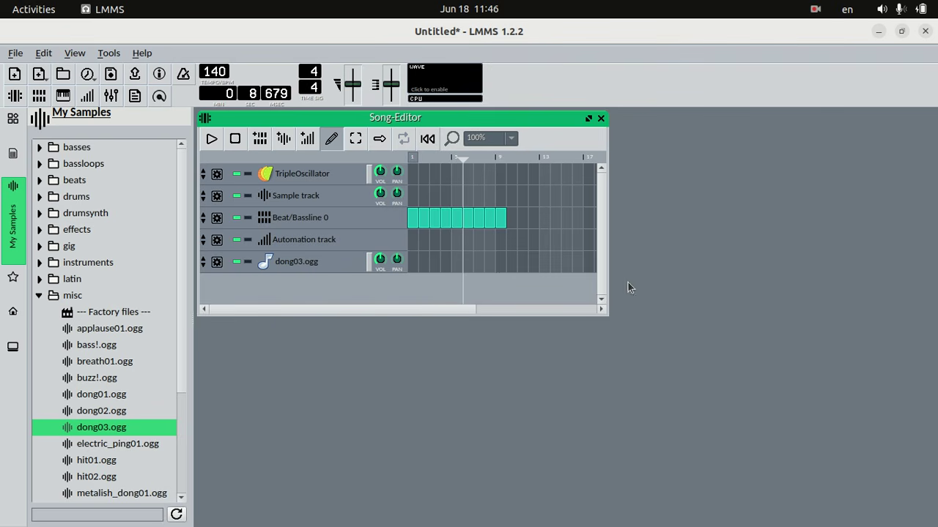
# - Open the first block of the dong03.ogg track in the Piano-Roll and reposition that window within the workspace
pyautogui.doubleClick(410, 263)
pyautogui.moveTo(555, 118); pyautogui.dragTo(592, 123)
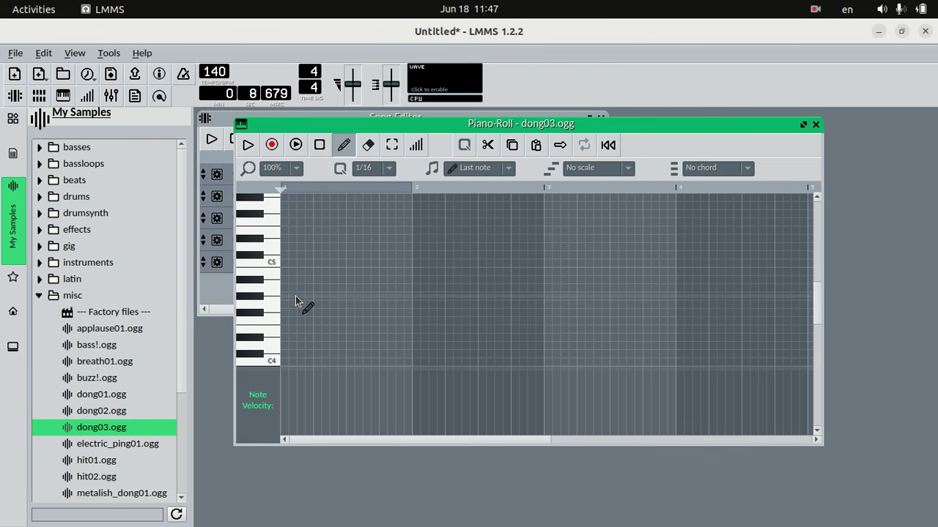
# - Read the Piano-Roll recording instructions on page 42 of the PDF textbook and find the melody in Fig. 3.12 on page 43
pyautogui.moveTo(590, 521)
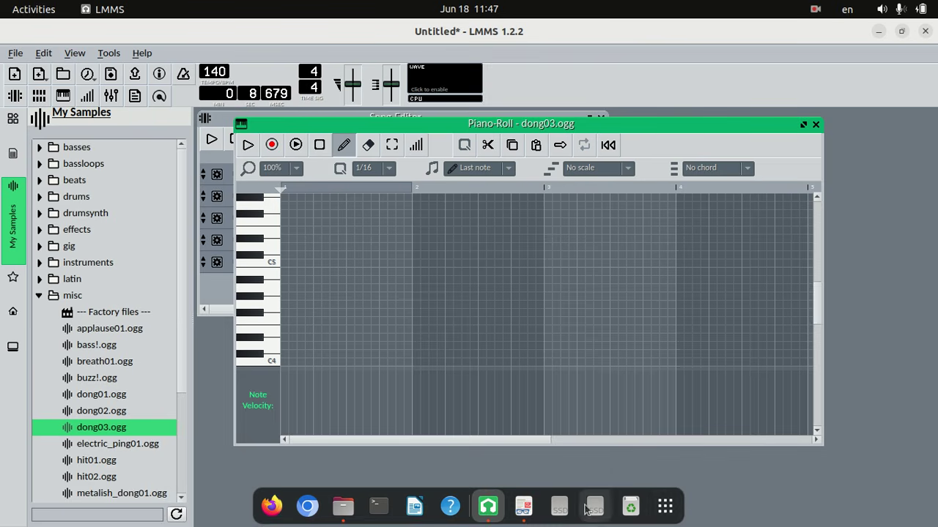
pyautogui.click(523, 507)
pyautogui.scroll(-3, 464, 282)
pyautogui.scroll(-7, 465, 282)
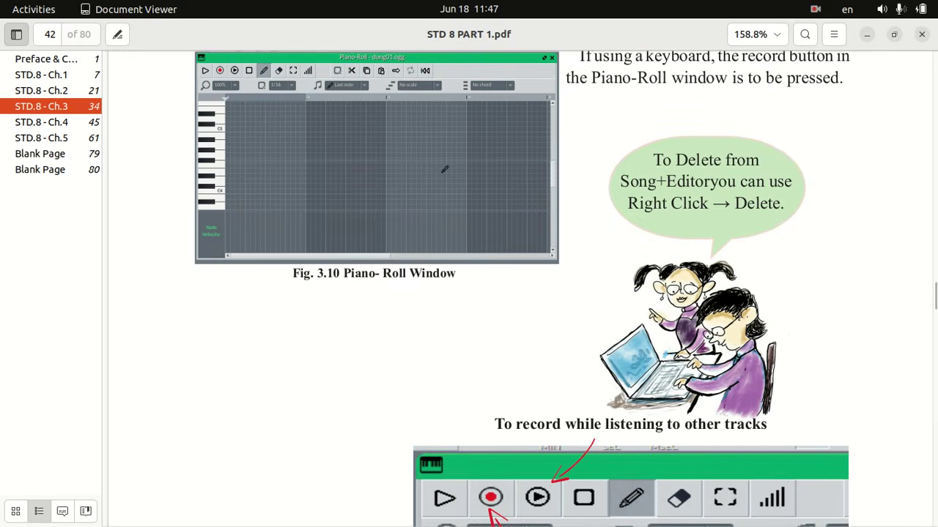
pyautogui.scroll(-6, 464, 282)
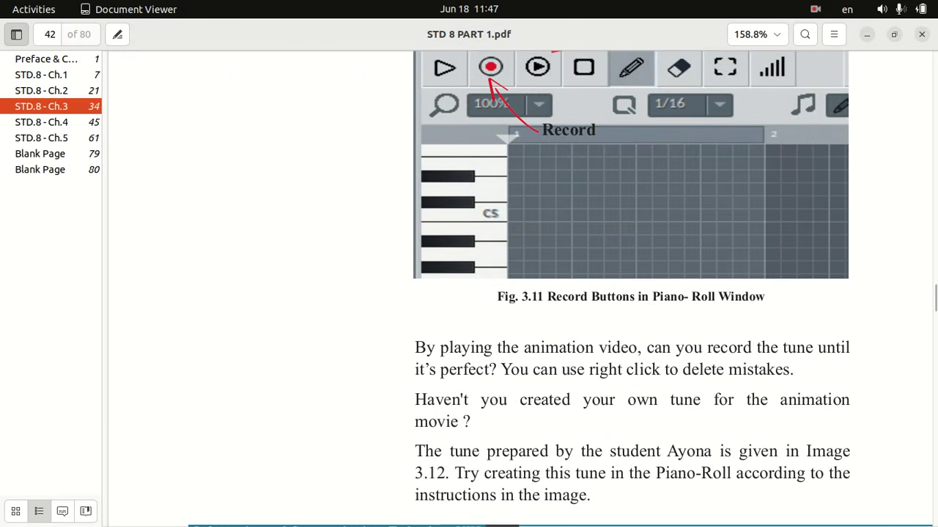
pyautogui.scroll(-2, 630, 279)
pyautogui.scroll(1, 630, 278)
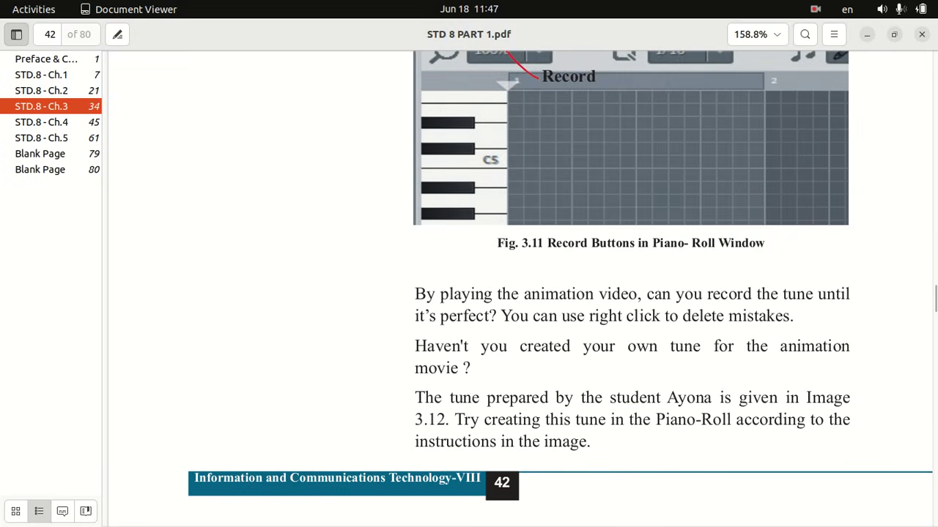
pyautogui.scroll(-8, 521, 293)
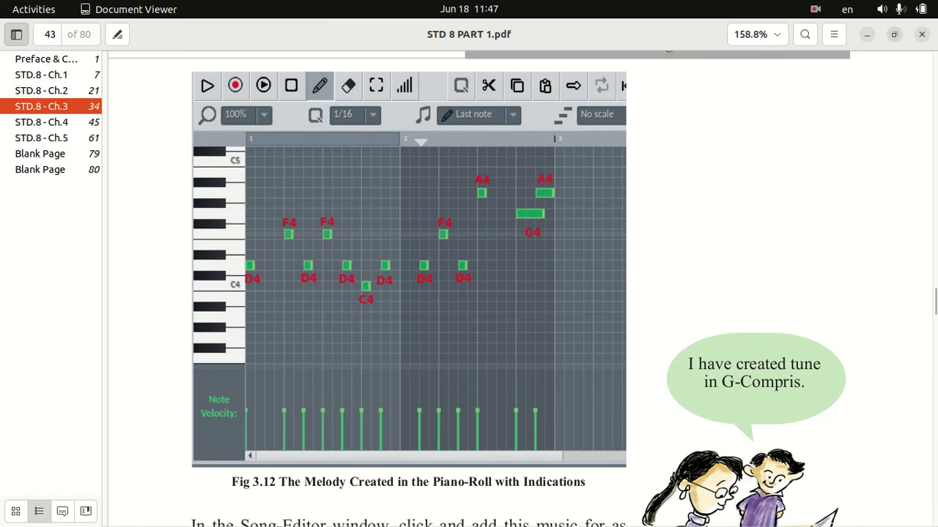
# - Restore the PDF and LMMS windows to a smaller size so both are usable together, and set the Piano-Roll zoom to 200%
pyautogui.click(893, 34)
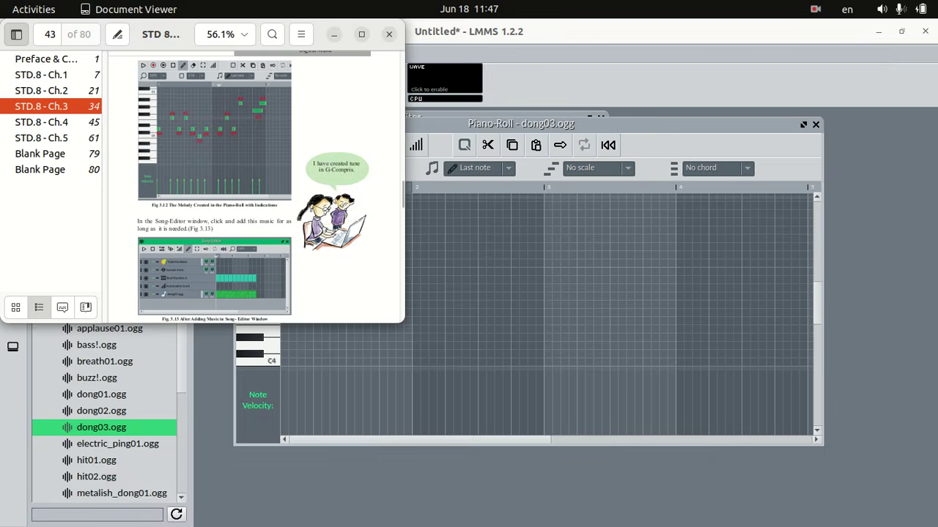
pyautogui.click(901, 31)
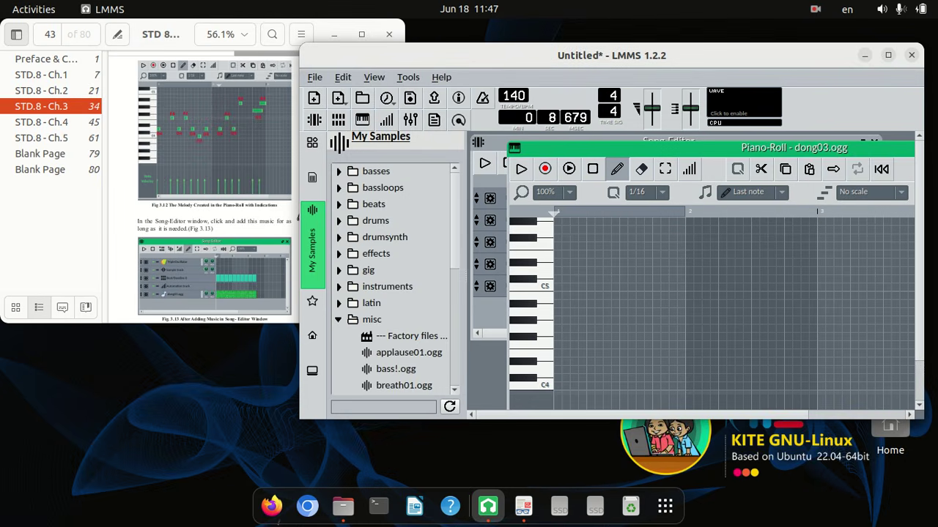
pyautogui.click(220, 190)
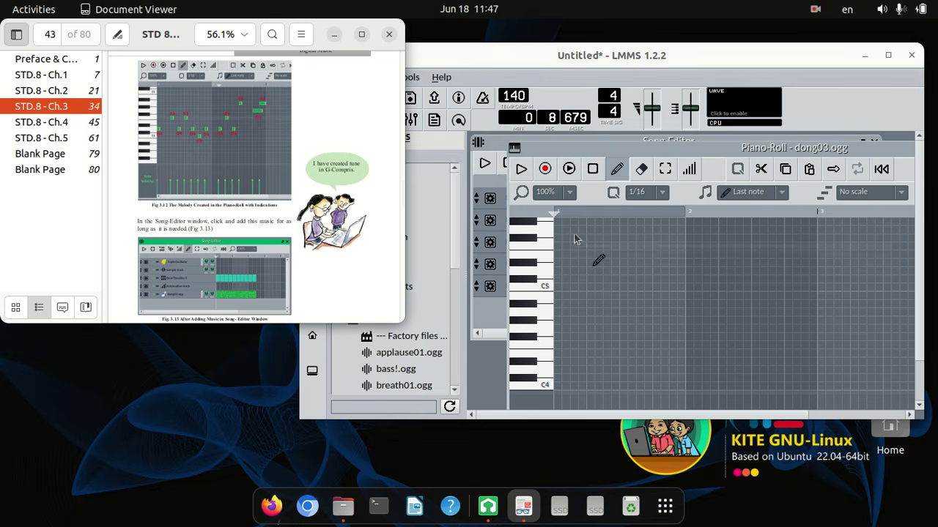
pyautogui.click(570, 195)
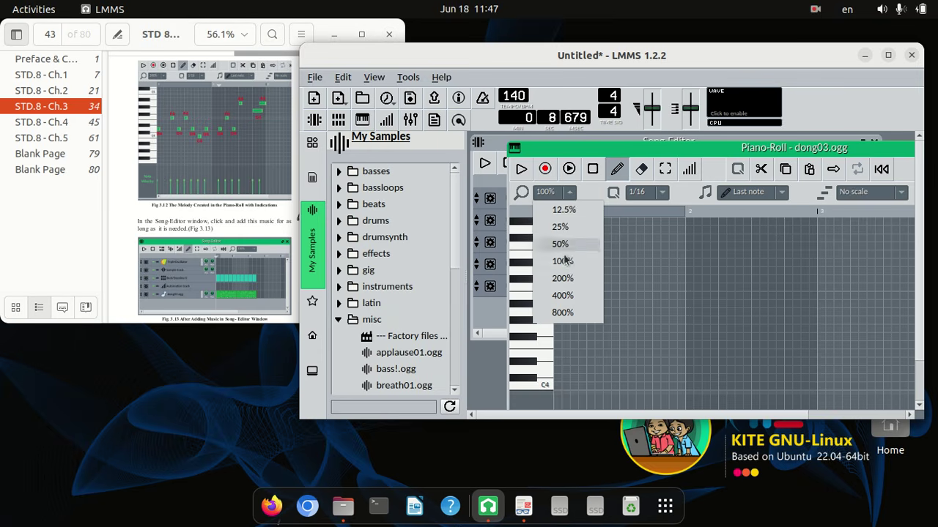
pyautogui.click(564, 280)
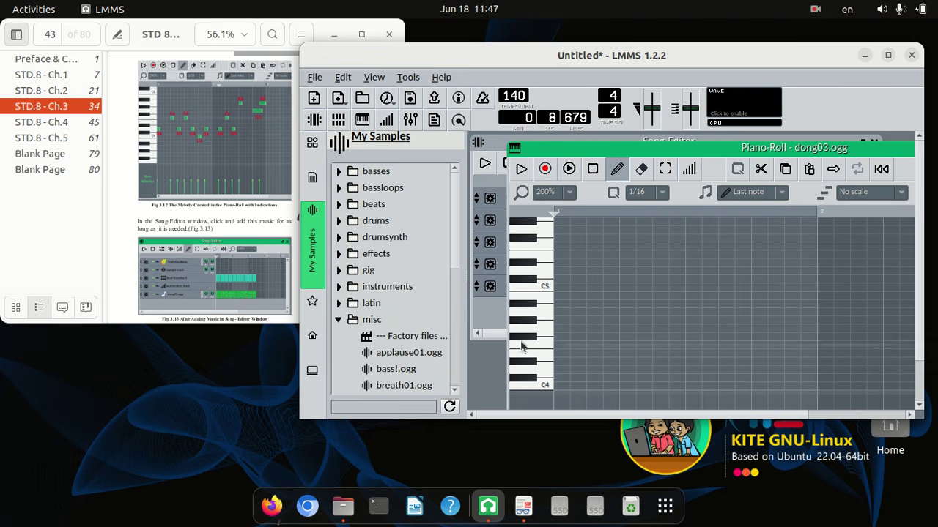
# - Add a D4 note at the start of bar 1 in the Piano-Roll and shorten it to 1/16
pyautogui.click(562, 370)
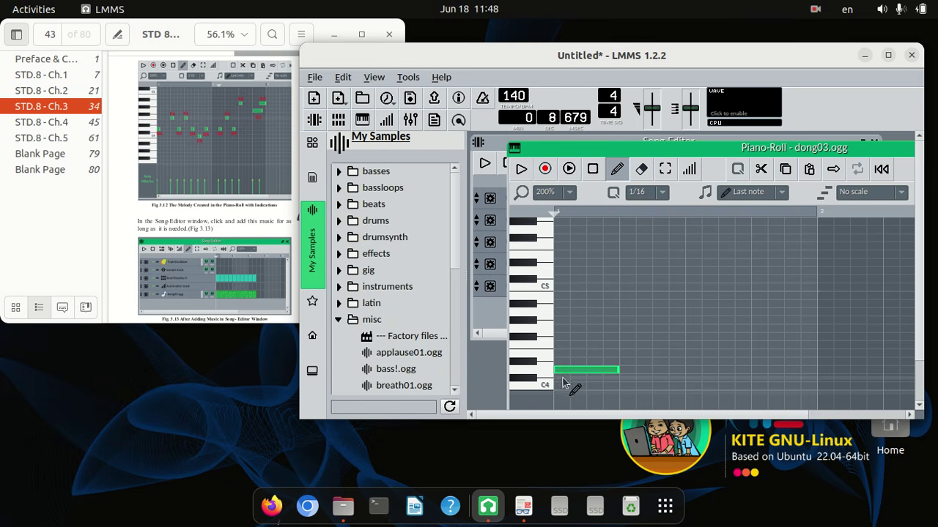
pyautogui.click(608, 368)
pyautogui.moveTo(608, 367); pyautogui.dragTo(568, 368)
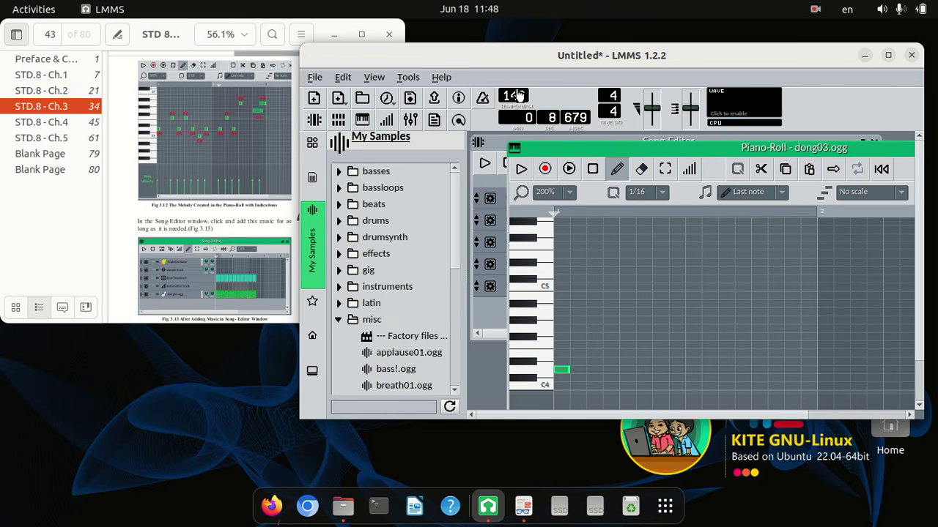
pyautogui.click(816, 13)
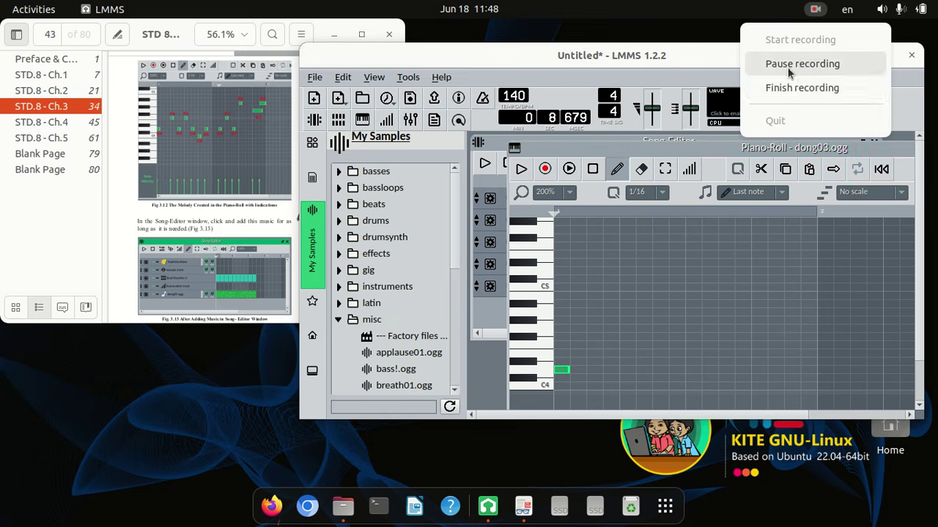
pyautogui.click(789, 64)
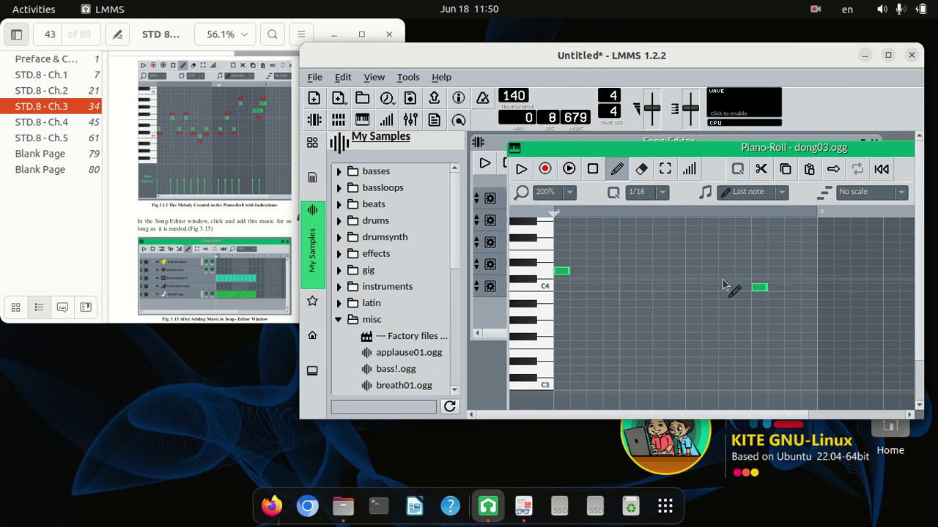
pyautogui.click(558, 265)
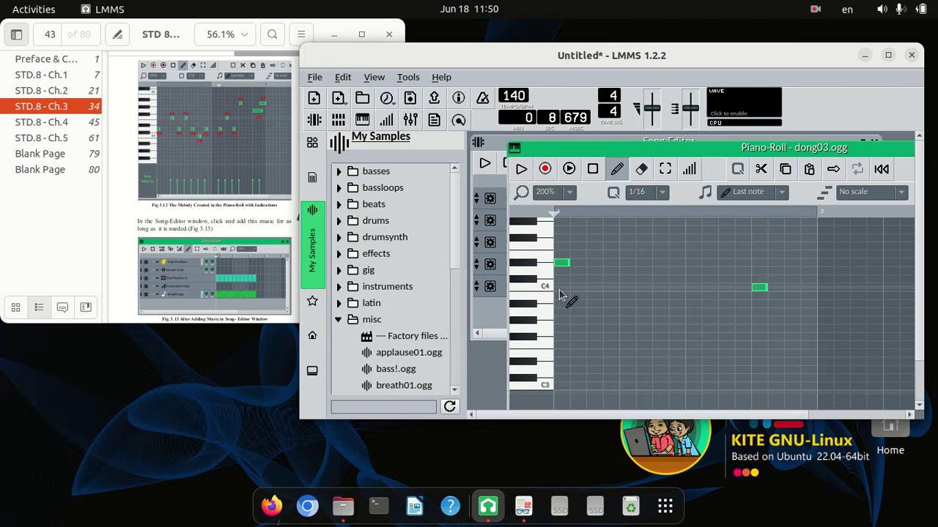
pyautogui.click(566, 271)
pyautogui.rightClick(561, 262)
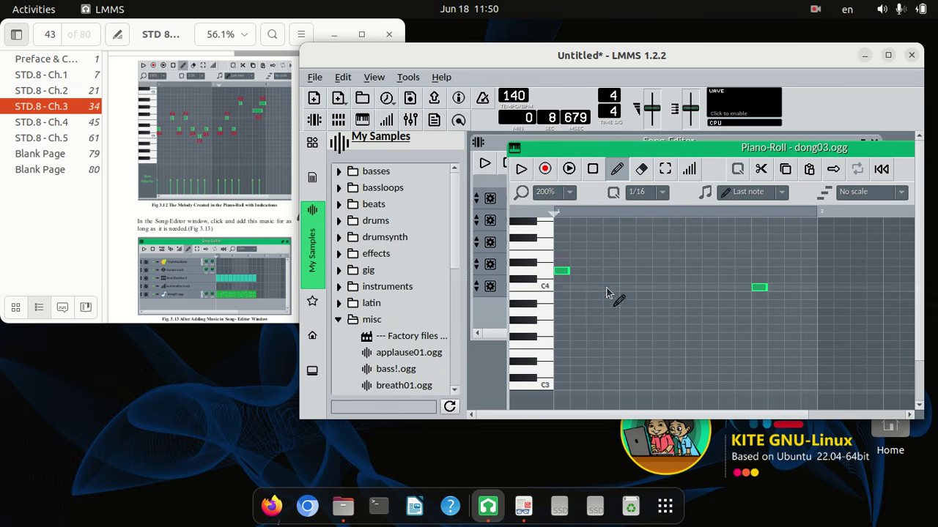
# - Add 1/16 D4 notes at the 7th, 11th and 15th sixteenth steps of bar 1 and the 3rd and 7th of bar 2
pyautogui.click(661, 272)
pyautogui.click(725, 271)
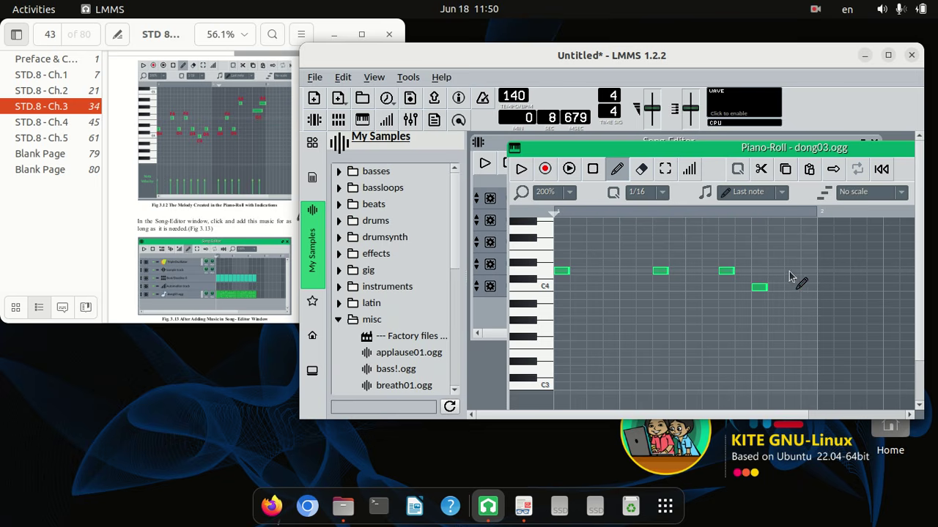
pyautogui.click(791, 272)
pyautogui.click(854, 273)
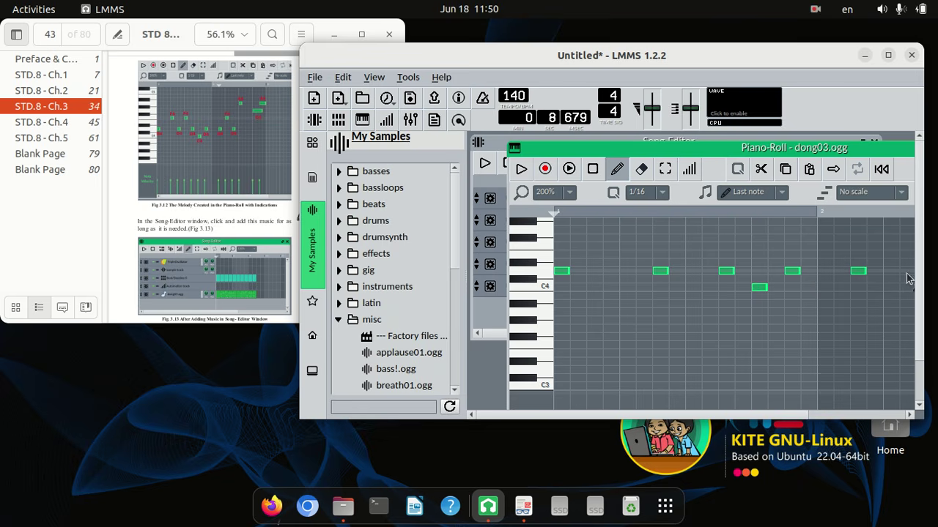
pyautogui.hscroll(2, 812, 414)
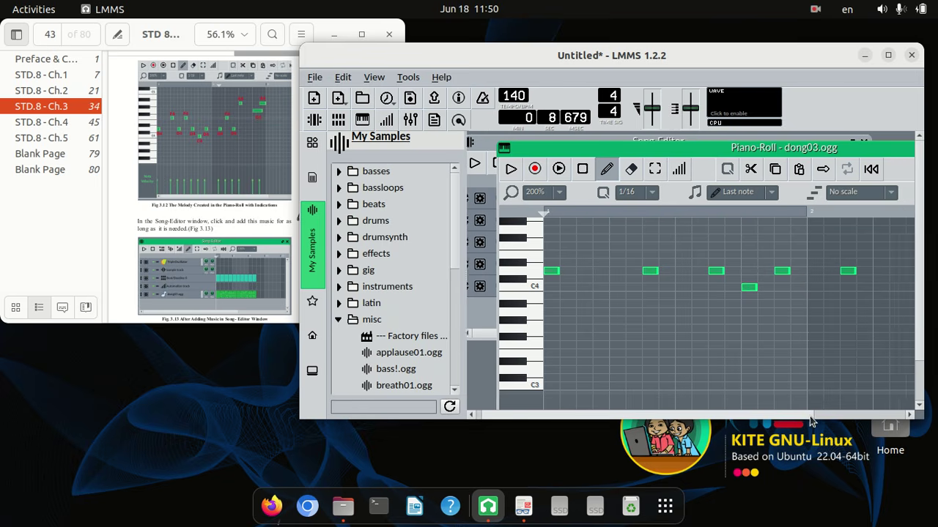
pyautogui.click(903, 271)
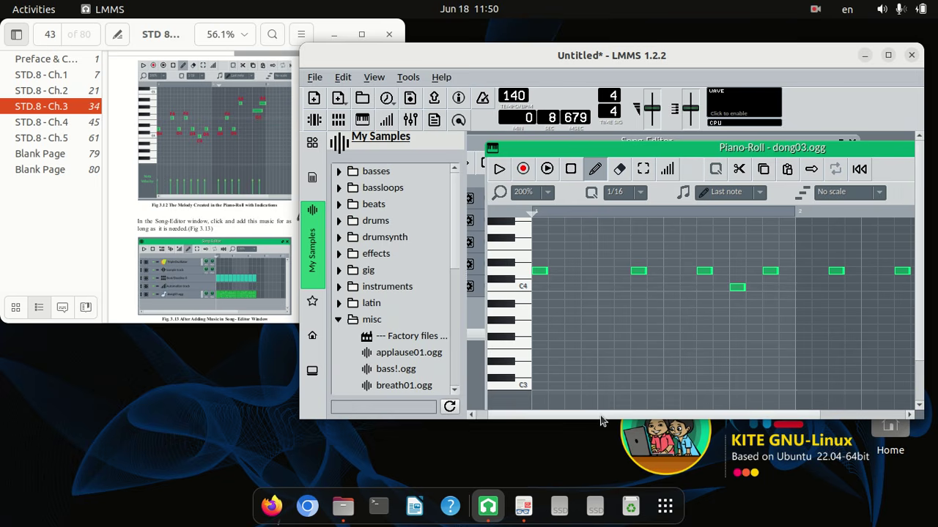
# - Add three 1/16 F4 notes at the 5th, 9th and 13th sixteenth steps of bar 1
pyautogui.hscroll(-2, 570, 415)
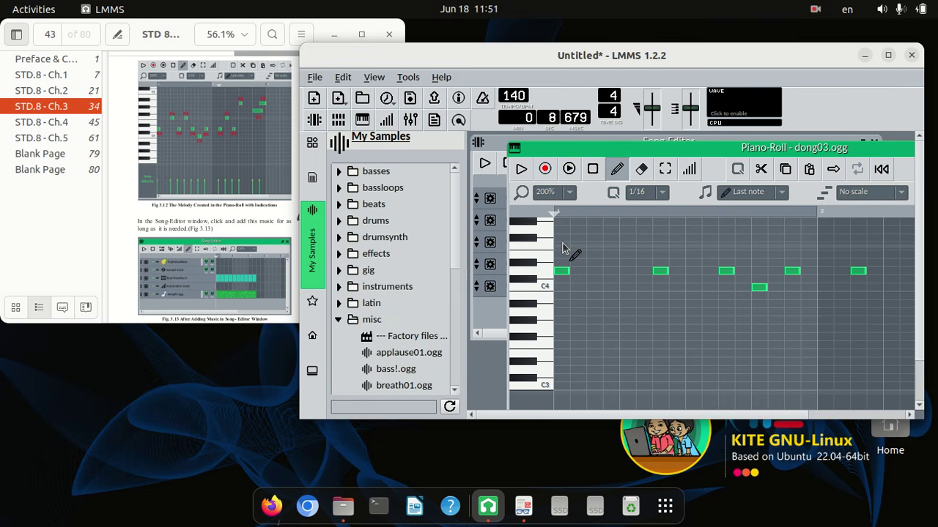
pyautogui.click(628, 247)
pyautogui.click(690, 250)
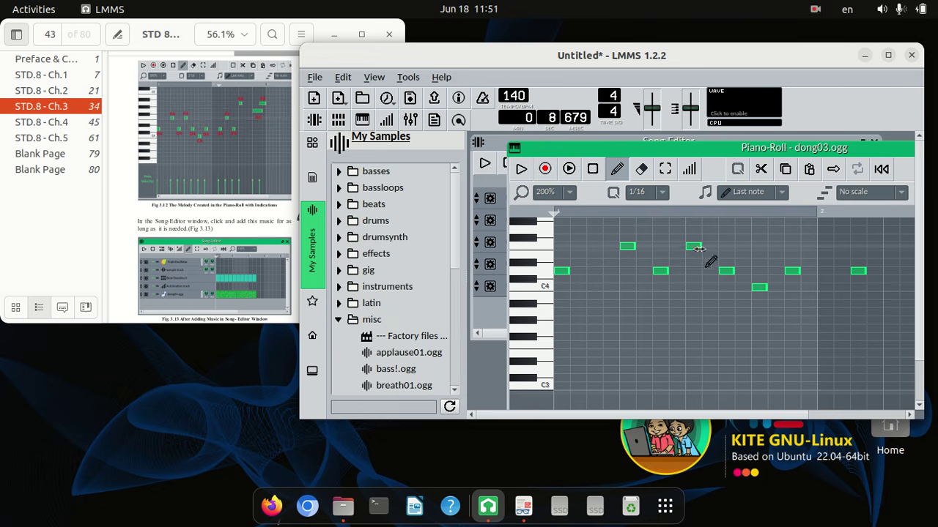
pyautogui.click(759, 247)
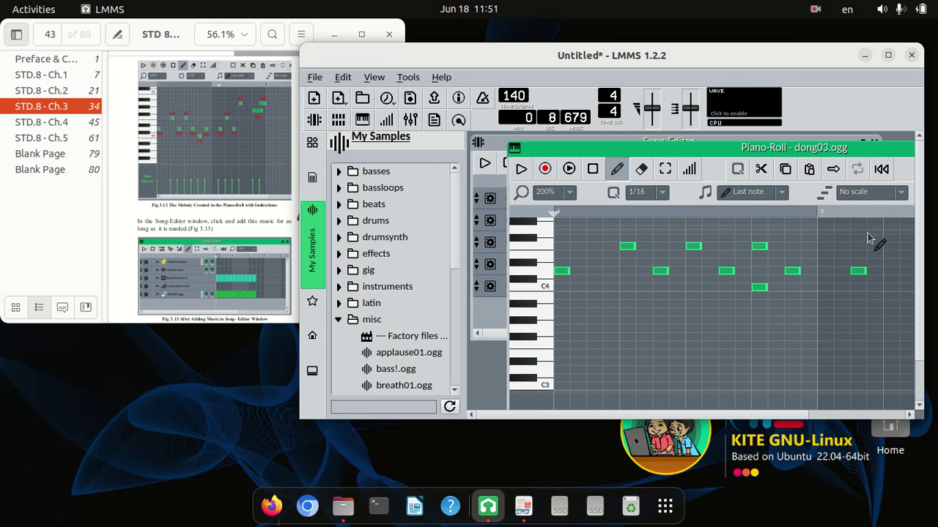
# - Following Fig. 3.12, add two 1/8 notes in bar 2: G#4 at the 5th sixteenth step and A#4 at the 6th
pyautogui.scroll(2, 861, 242)
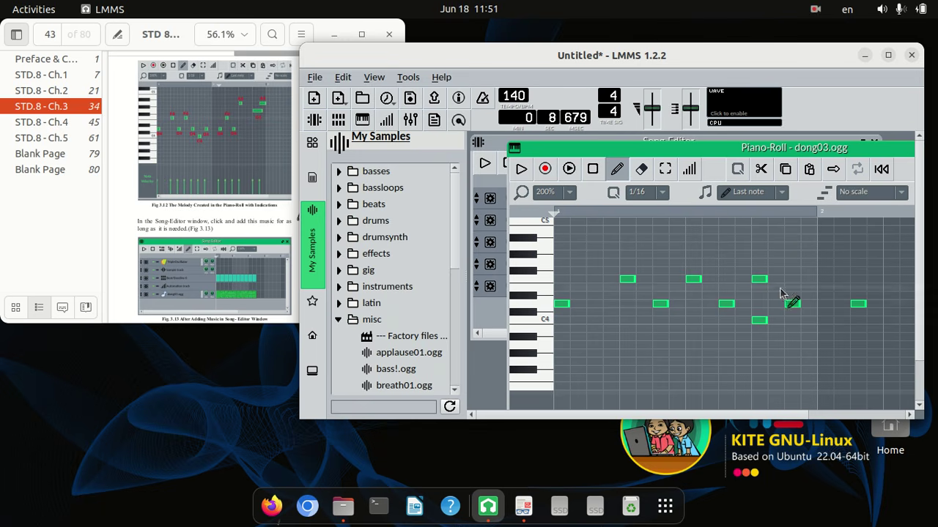
pyautogui.click(893, 254)
pyautogui.moveTo(904, 254); pyautogui.dragTo(916, 255)
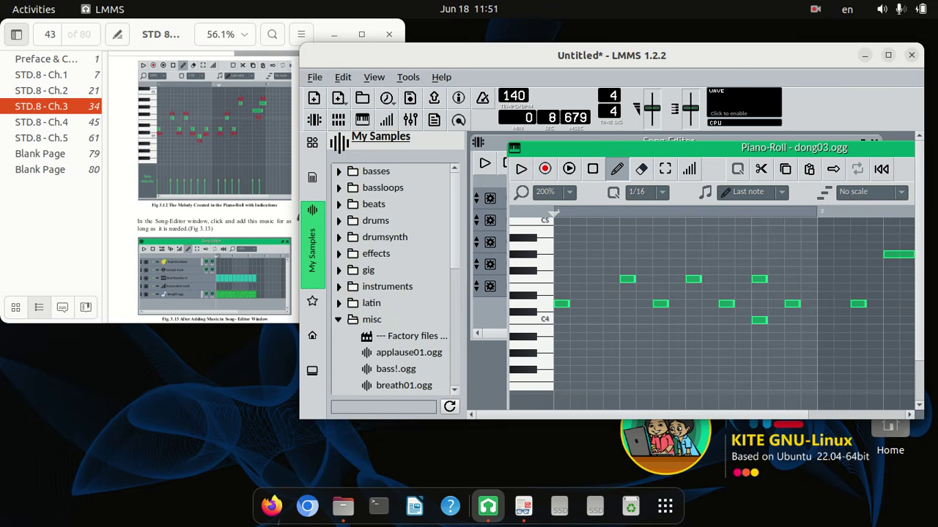
pyautogui.click(523, 505)
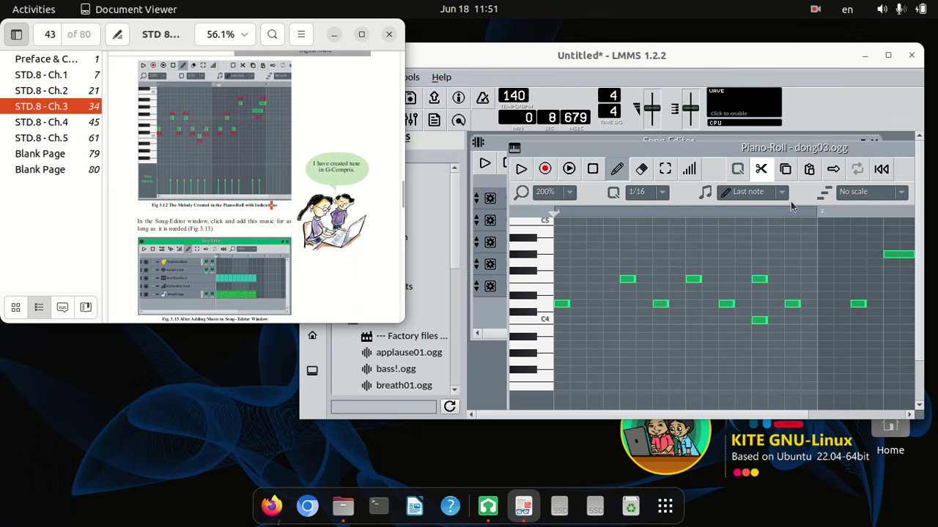
pyautogui.click(909, 239)
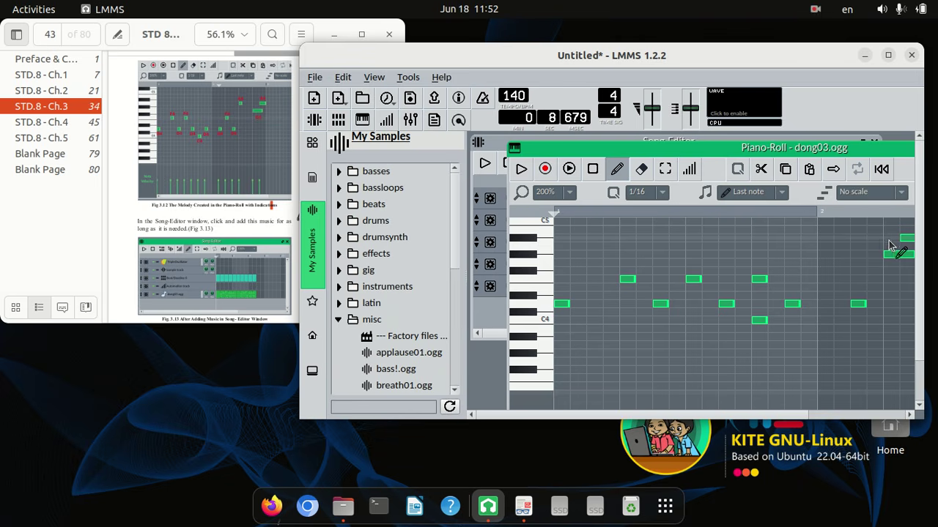
# - Add an A#4 note at the last sixteenth step of bar 1, shorten it to 1/16, and leave no stray note beside it
pyautogui.click(805, 246)
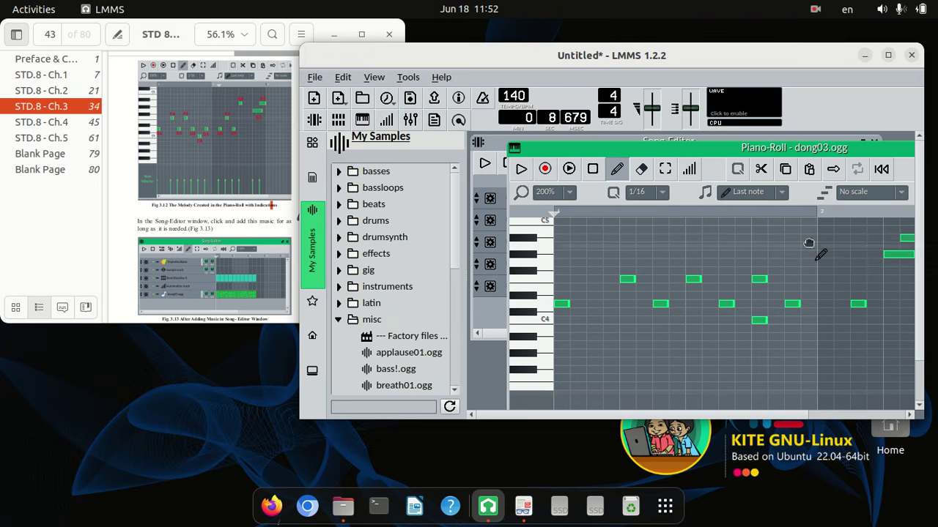
pyautogui.click(811, 239)
pyautogui.moveTo(833, 240); pyautogui.dragTo(815, 240)
pyautogui.rightClick(822, 245)
# - Play the dong03.ogg melody in the Piano-Roll, pause it, and close the Piano-Roll
pyautogui.click(521, 169)
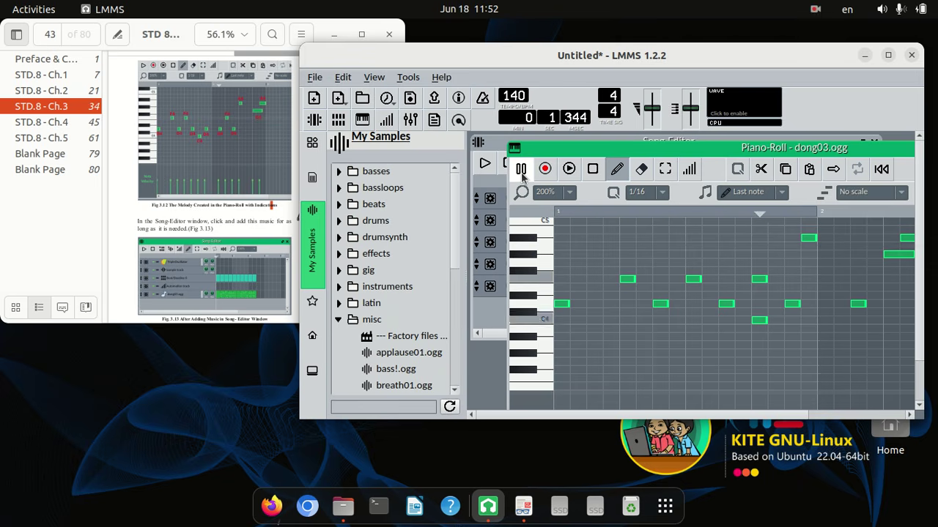
pyautogui.click(521, 169)
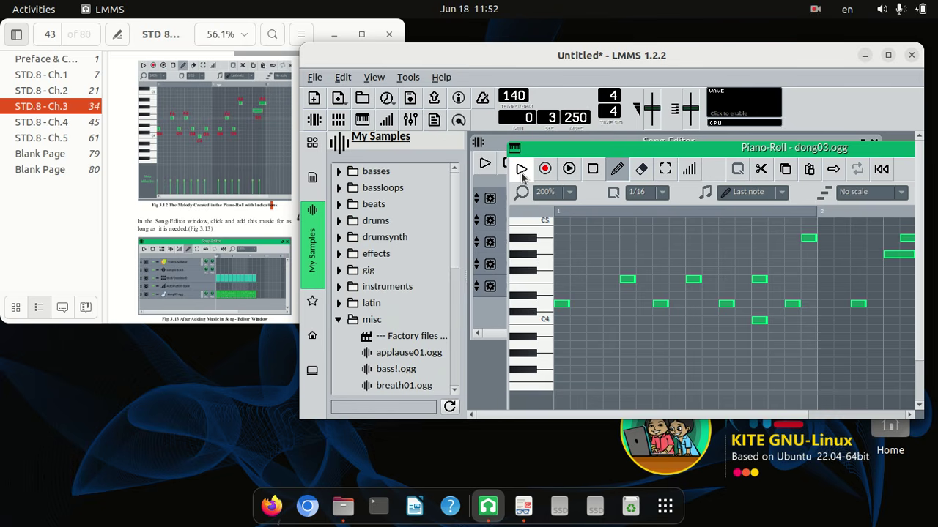
pyautogui.click(522, 173)
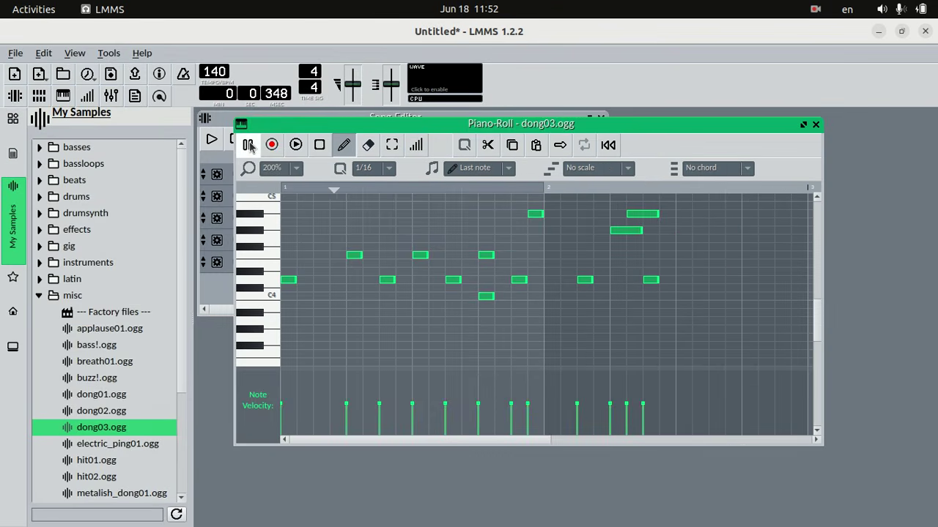
pyautogui.press('space')
pyautogui.click(815, 124)
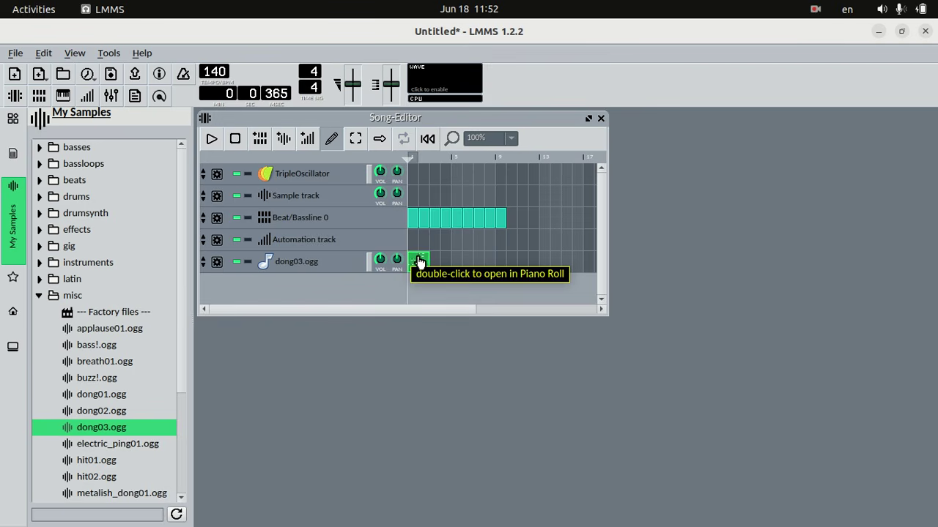
# - Play the percussion and melody together in the Song-Editor, pause, and return the playhead to the start
pyautogui.click(211, 140)
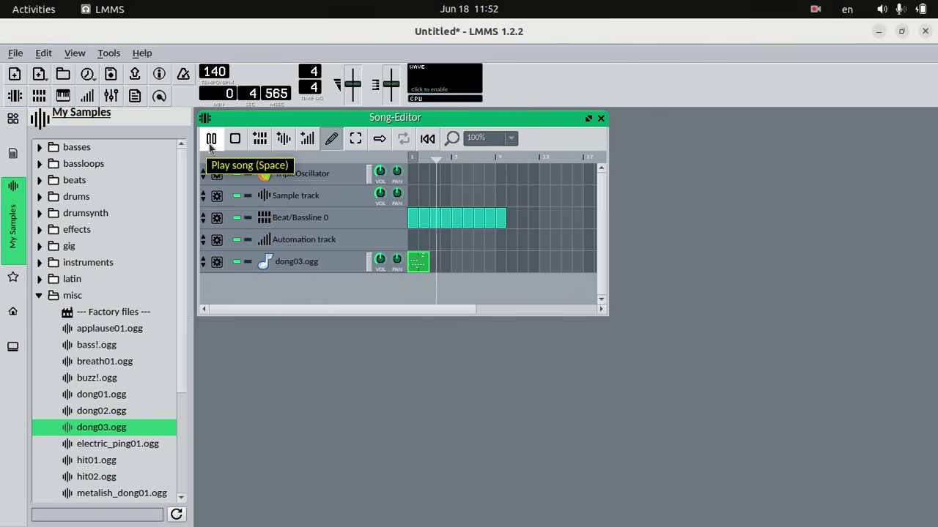
pyautogui.click(211, 140)
pyautogui.moveTo(443, 164); pyautogui.dragTo(408, 161)
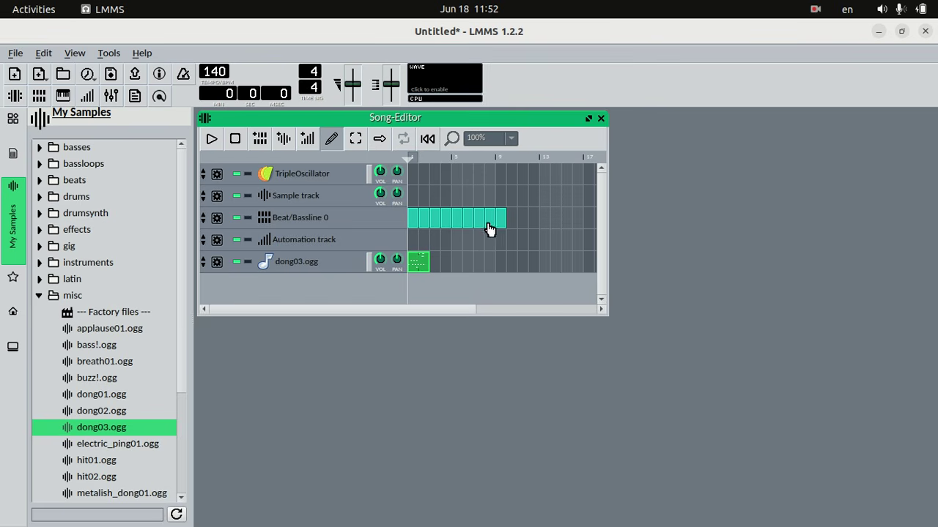
# - Copy the two-bar dong03.ogg melody pattern and paste it on the same track at bars 3 and 5
pyautogui.rightClick(419, 261)
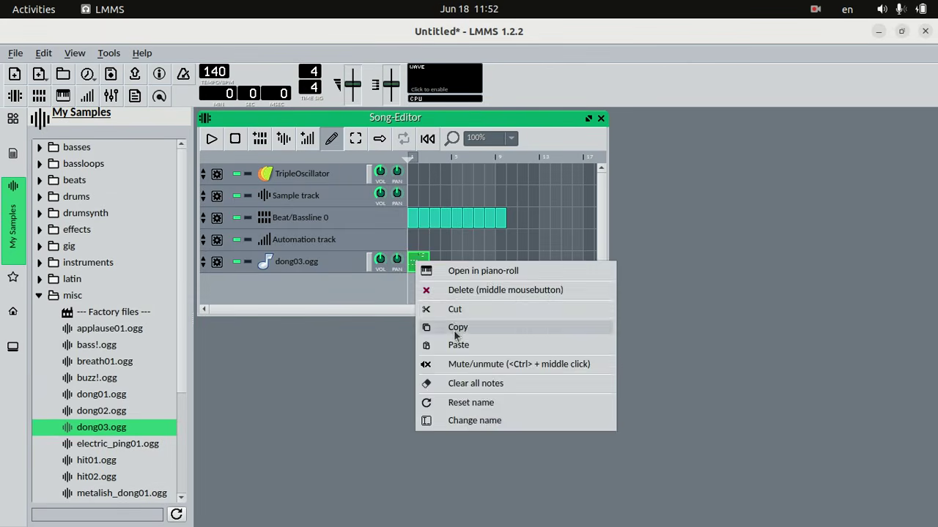
pyautogui.click(456, 335)
pyautogui.click(436, 266)
pyautogui.rightClick(436, 267)
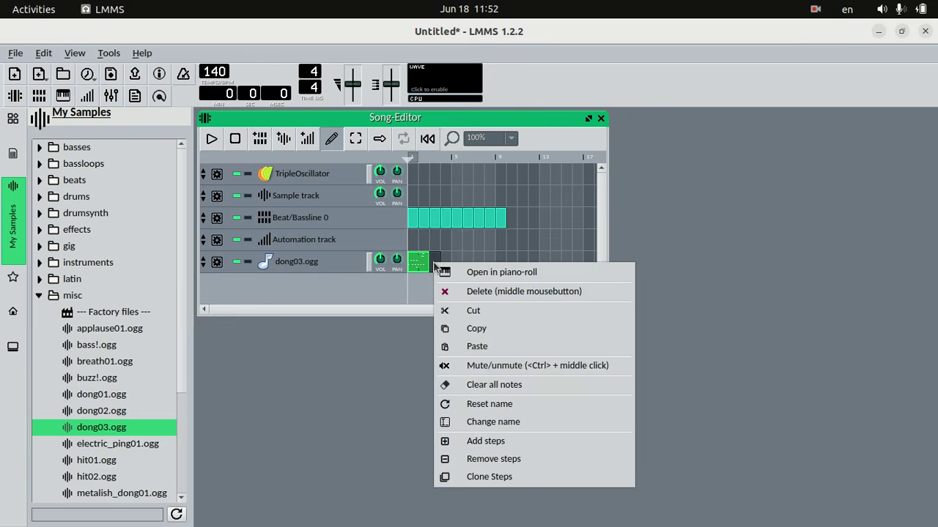
pyautogui.click(467, 346)
pyautogui.click(456, 263)
pyautogui.rightClick(458, 261)
pyautogui.click(469, 344)
# - Paste the melody pattern at bar 7 and once more to end with the percussion at bar 9, and play the song
pyautogui.click(477, 262)
pyautogui.rightClick(478, 262)
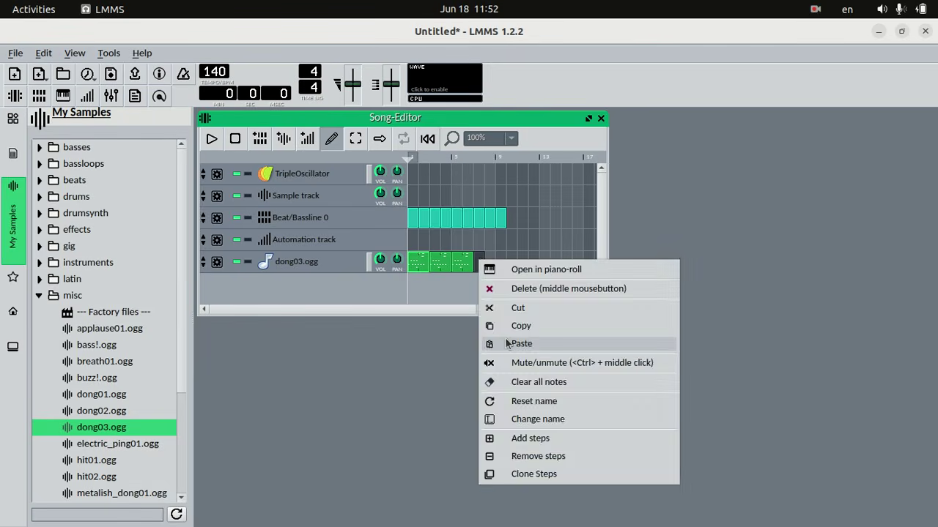
pyautogui.click(509, 343)
pyautogui.click(501, 262)
pyautogui.rightClick(501, 261)
pyautogui.click(535, 347)
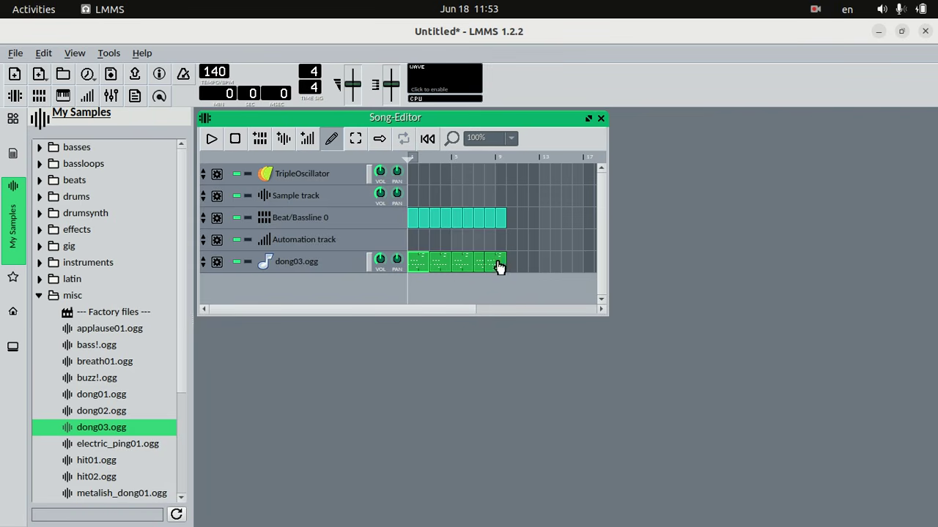
pyautogui.click(210, 143)
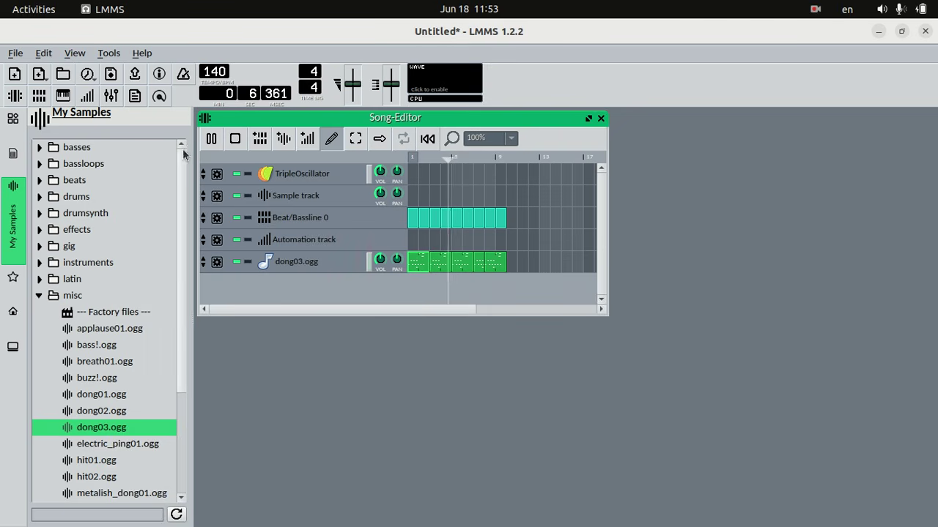
pyautogui.click(210, 141)
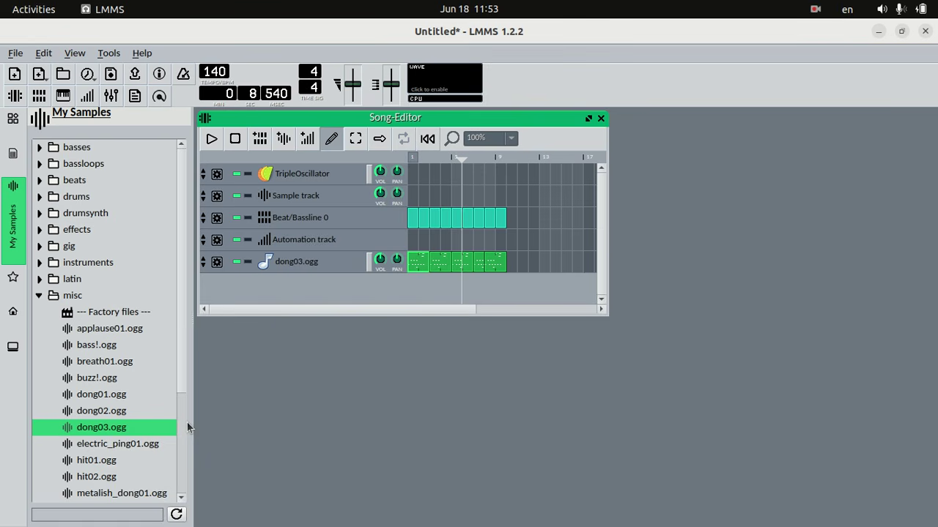
# - Start exporting the project to the Students_Works_8 folder in the Compressed MP3-File format
pyautogui.click(16, 53)
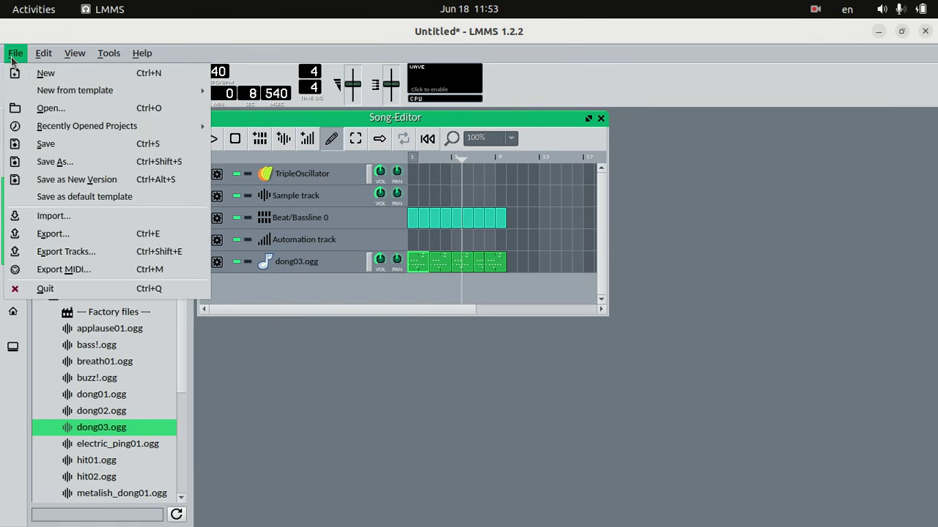
pyautogui.click(75, 241)
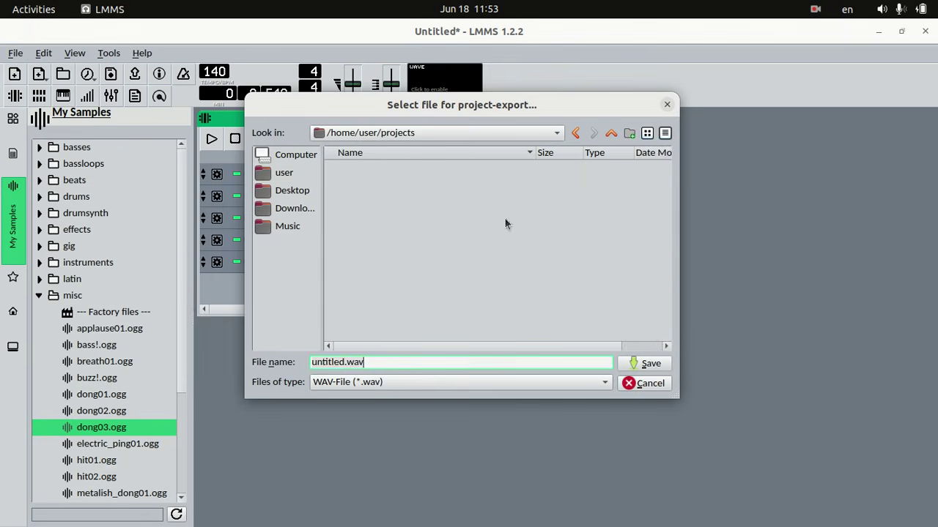
pyautogui.click(284, 173)
pyautogui.scroll(-3, 451, 310)
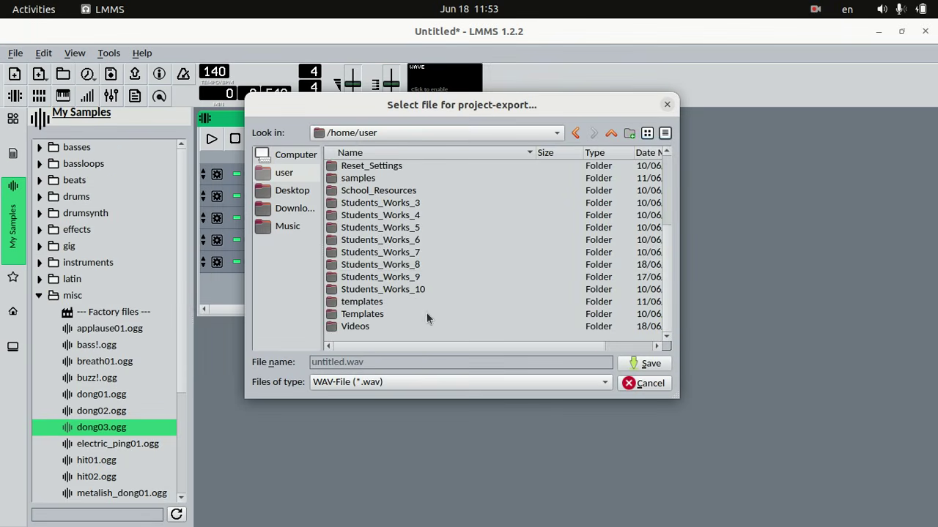
pyautogui.doubleClick(400, 265)
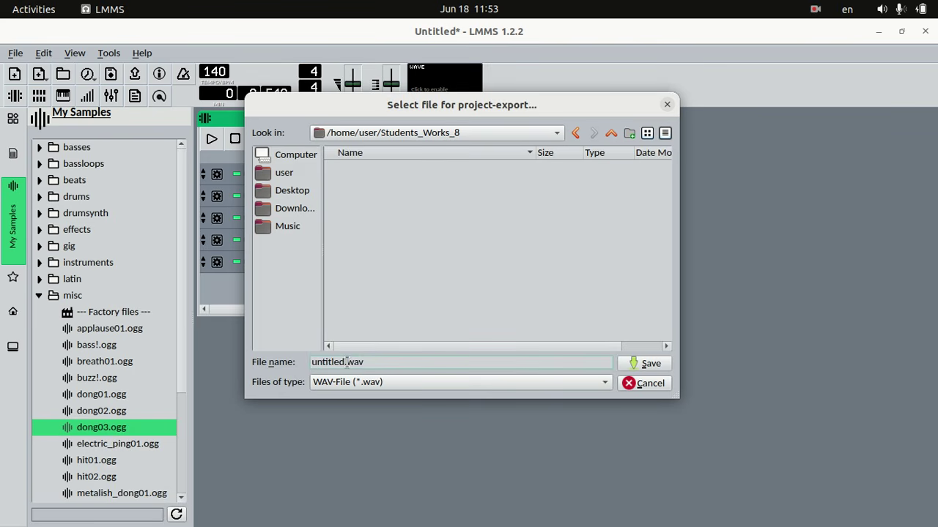
pyautogui.click(393, 383)
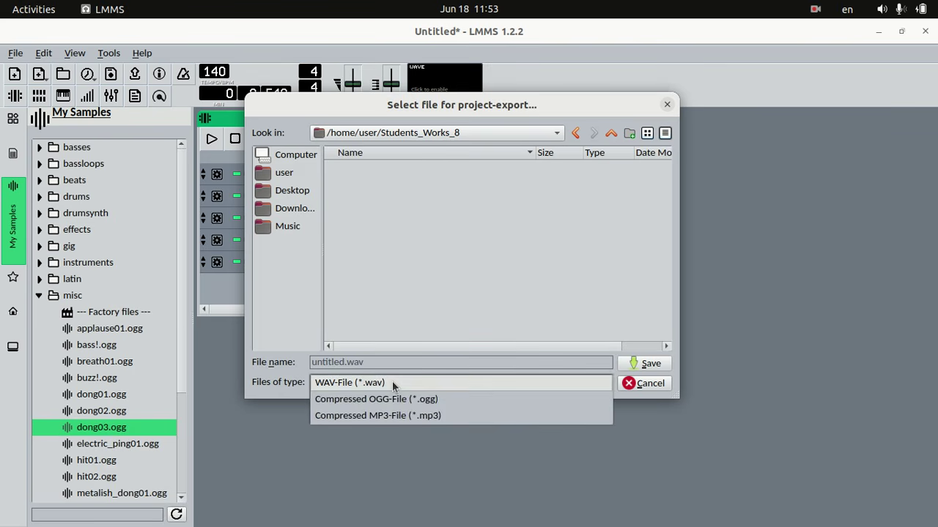
pyautogui.click(389, 416)
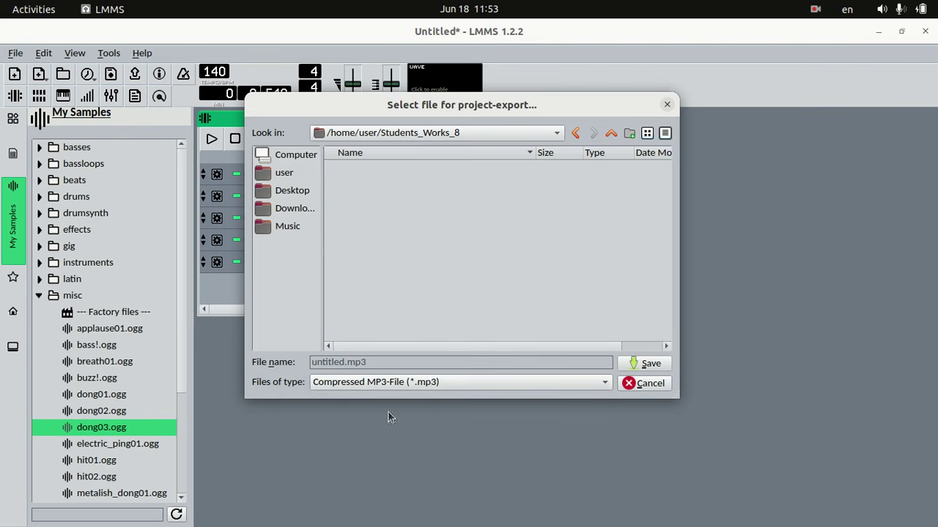
# - Name the export file music.mp3 and render it with the default output and quality settings
pyautogui.click(386, 362)
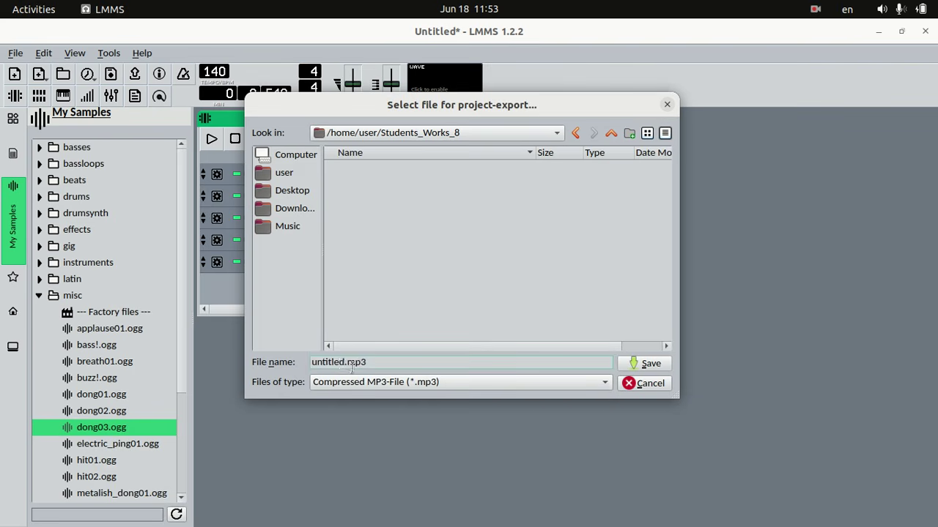
pyautogui.press('Left')
pyautogui.press('Left')
pyautogui.press('Left')
pyautogui.press('Left')
pyautogui.press('BackSpace')
pyautogui.press('BackSpace')
pyautogui.press('BackSpace')
pyautogui.press('BackSpace')
pyautogui.press('BackSpace')
pyautogui.press('BackSpace')
pyautogui.press('BackSpace')
pyautogui.press('BackSpace')
pyautogui.write('music')
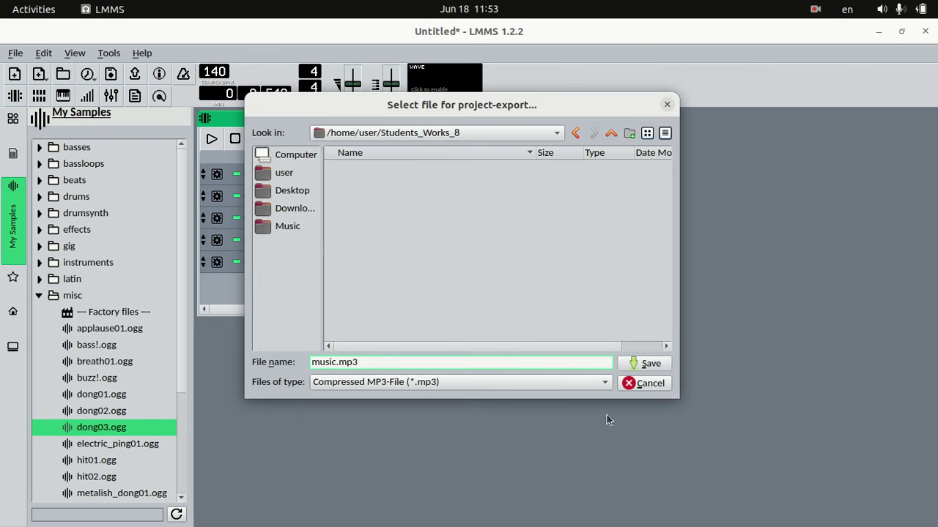
pyautogui.click(649, 363)
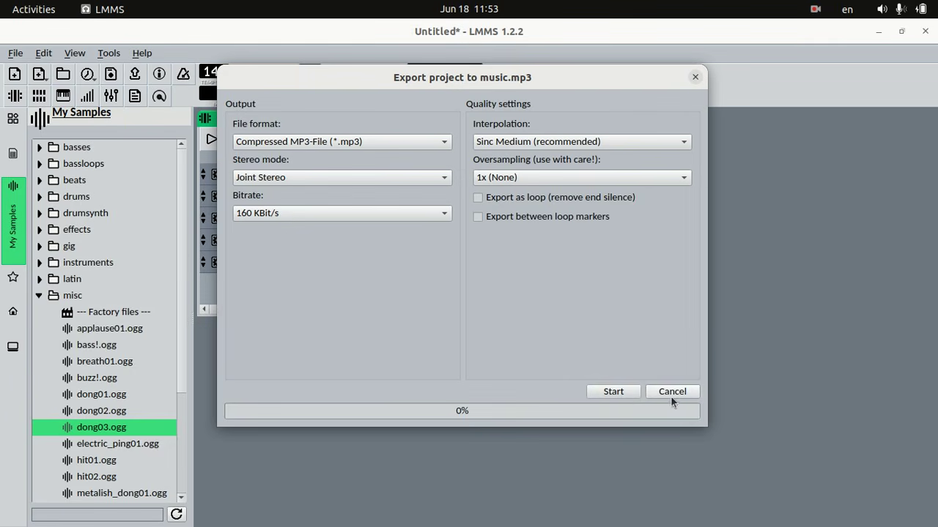
pyautogui.click(614, 392)
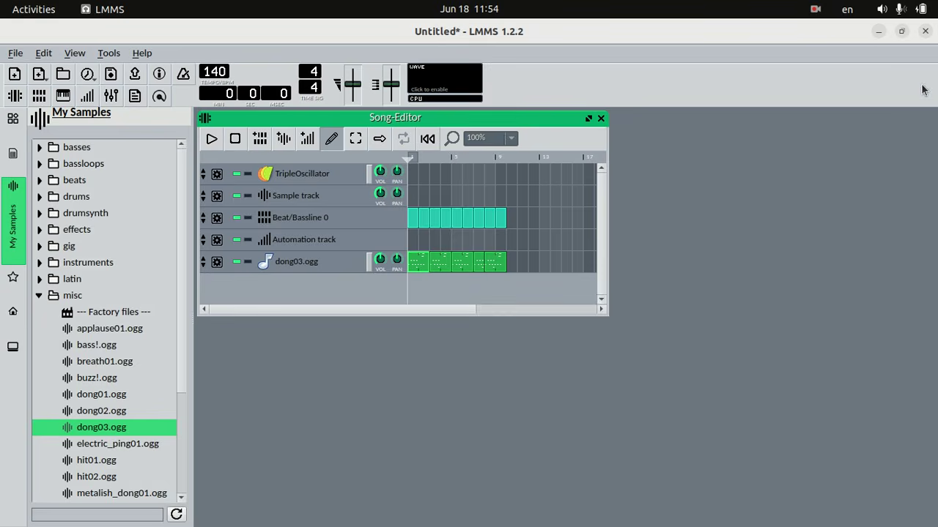
# - Minimize LMMS and the textbook, open the Students_Works_8 folder in Files, play music.mp3, and close the audio player
pyautogui.click(879, 31)
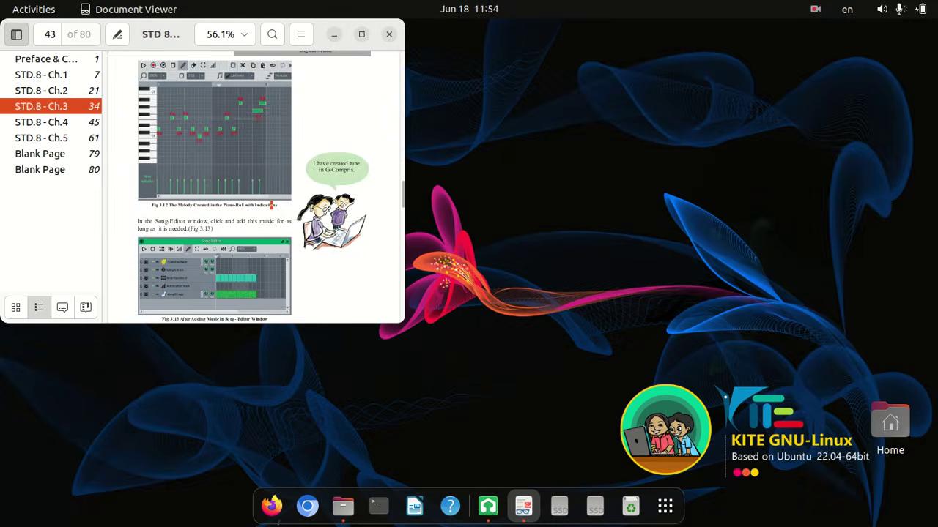
pyautogui.click(333, 35)
pyautogui.click(342, 506)
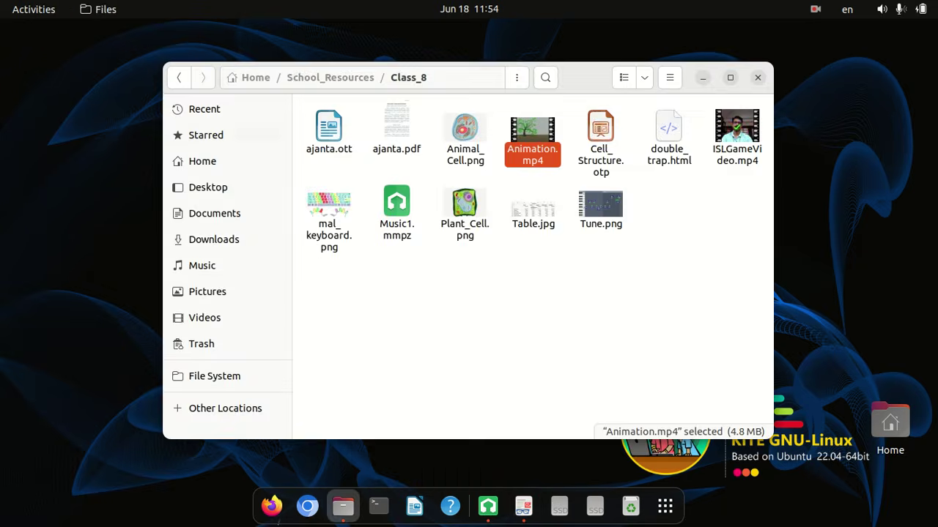
pyautogui.click(189, 168)
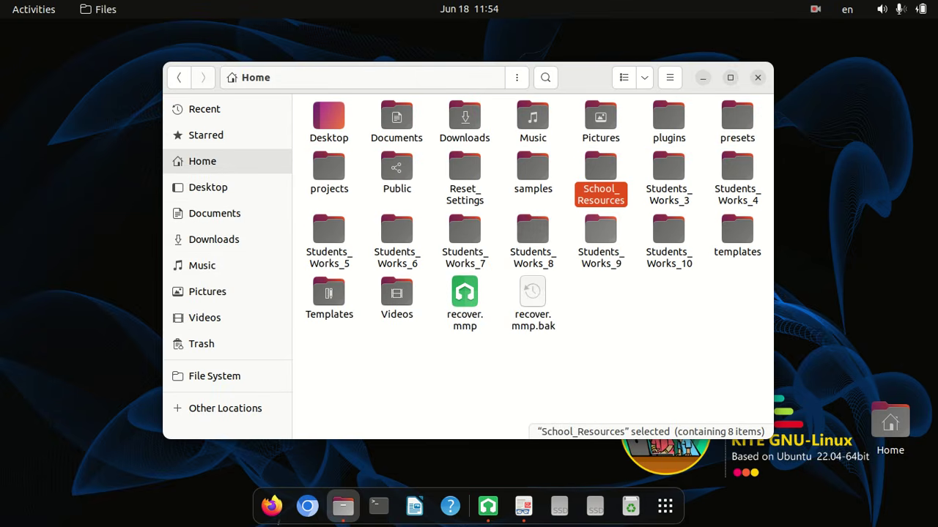
pyautogui.doubleClick(534, 239)
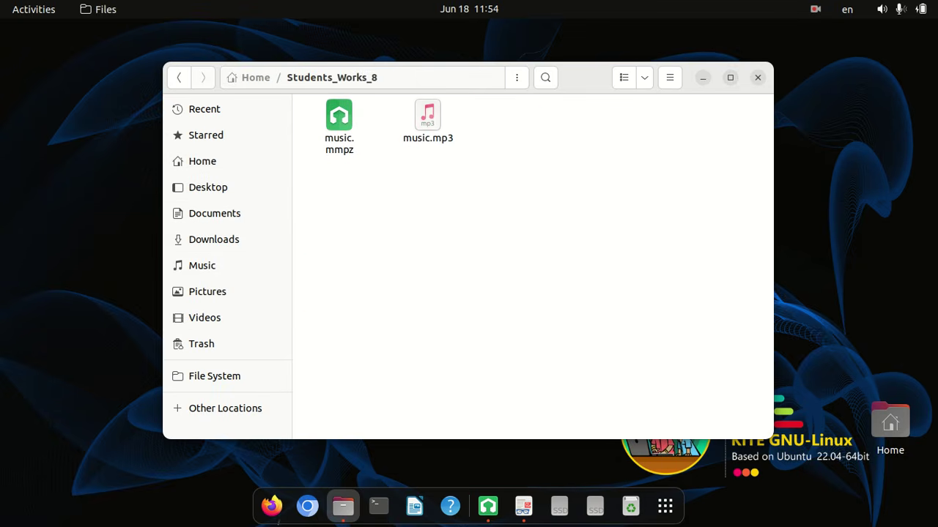
pyautogui.doubleClick(427, 117)
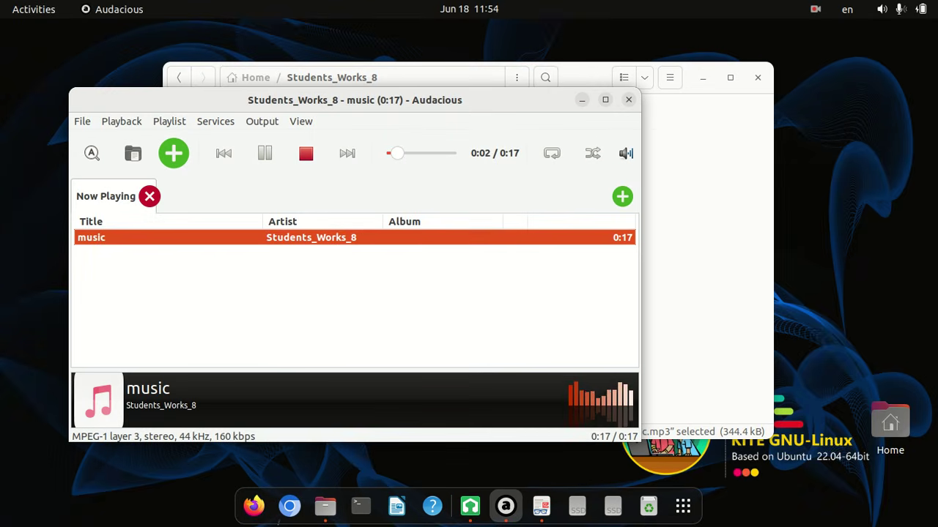
pyautogui.click(627, 100)
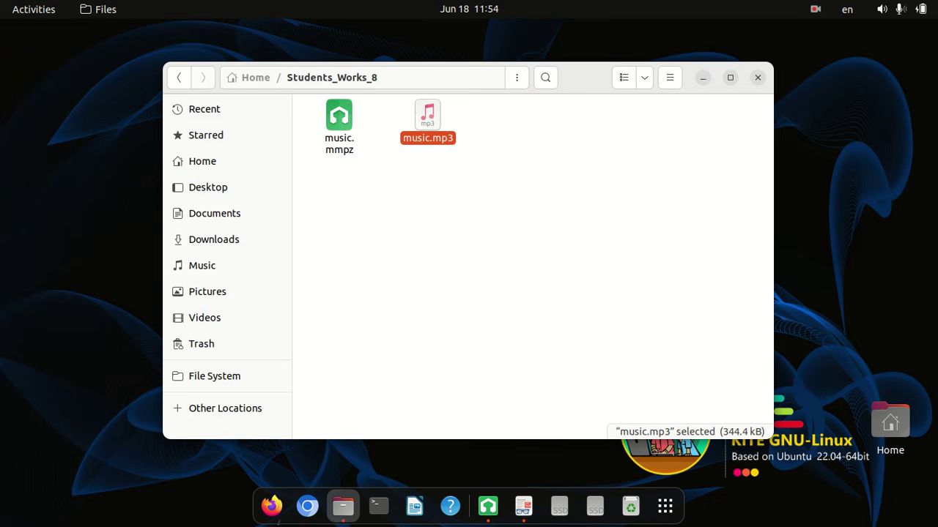